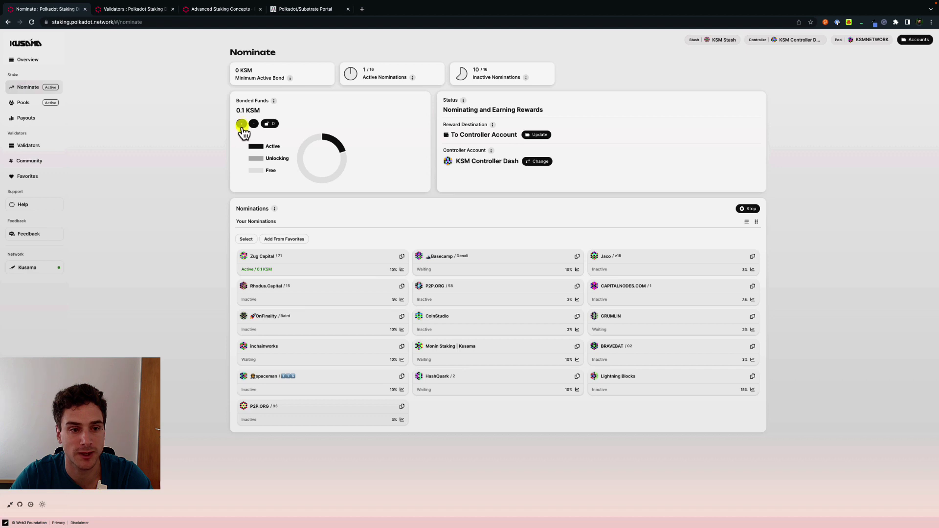
Bond an extra 0.1 KSM to the nomination stake and sign the transaction with the stash account's password.
left_click(241, 124)
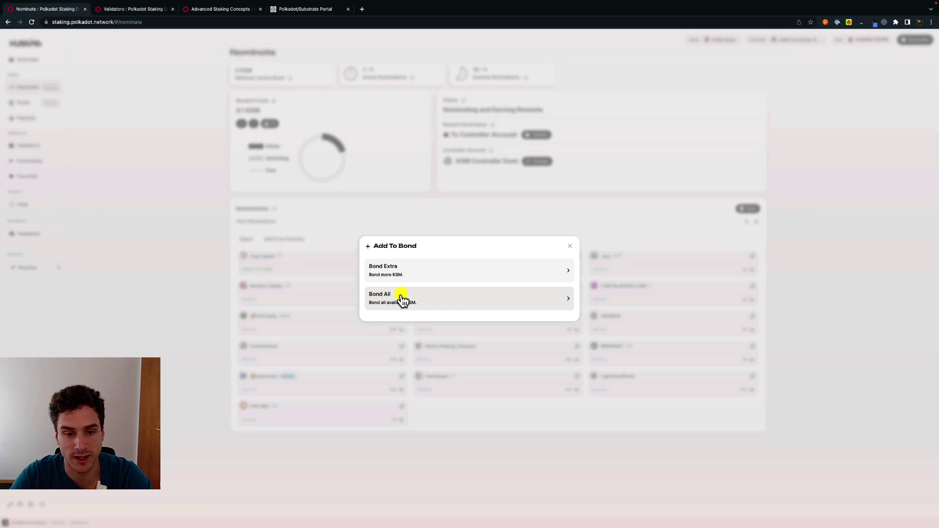
left_click(421, 272)
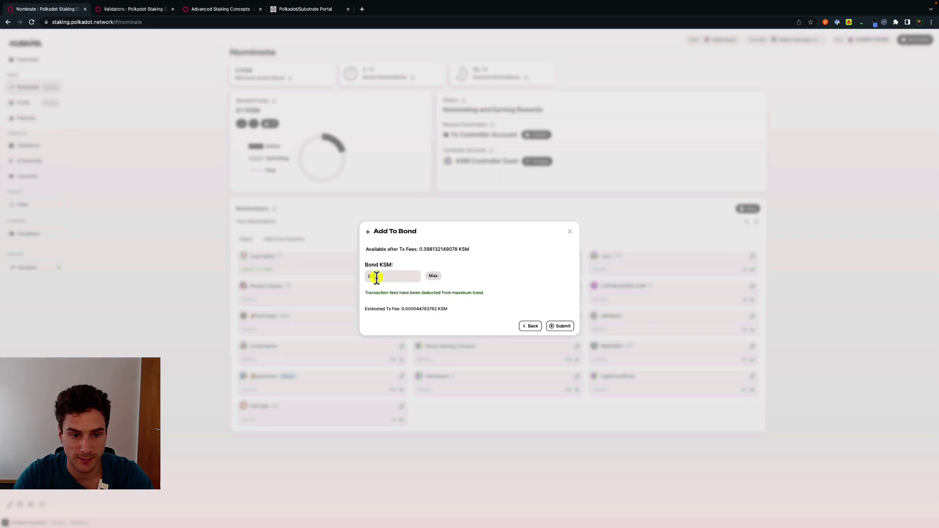
left_click(377, 277)
type("0.1")
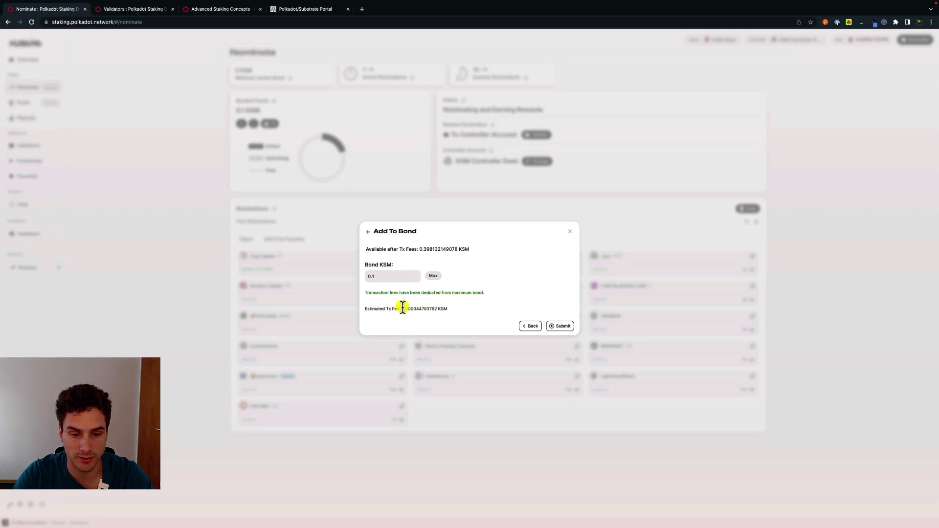
left_click(560, 326)
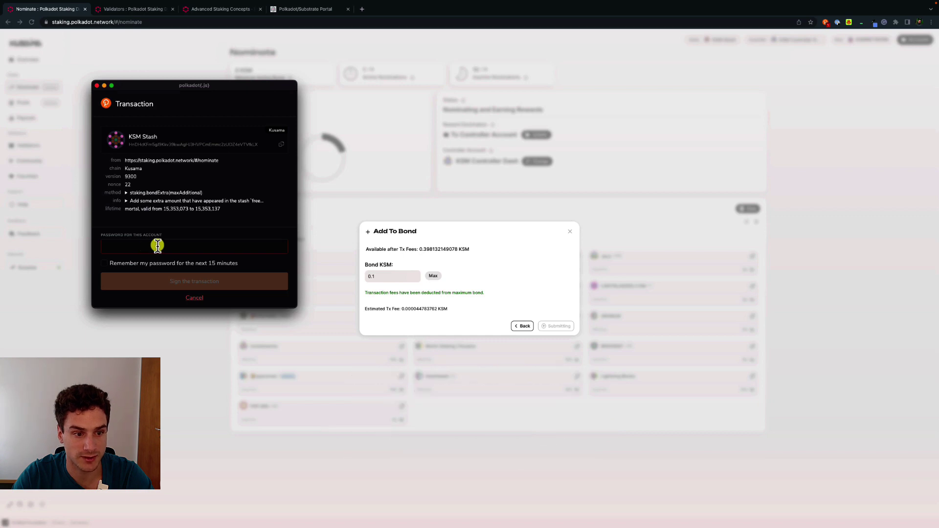
key("super+v")
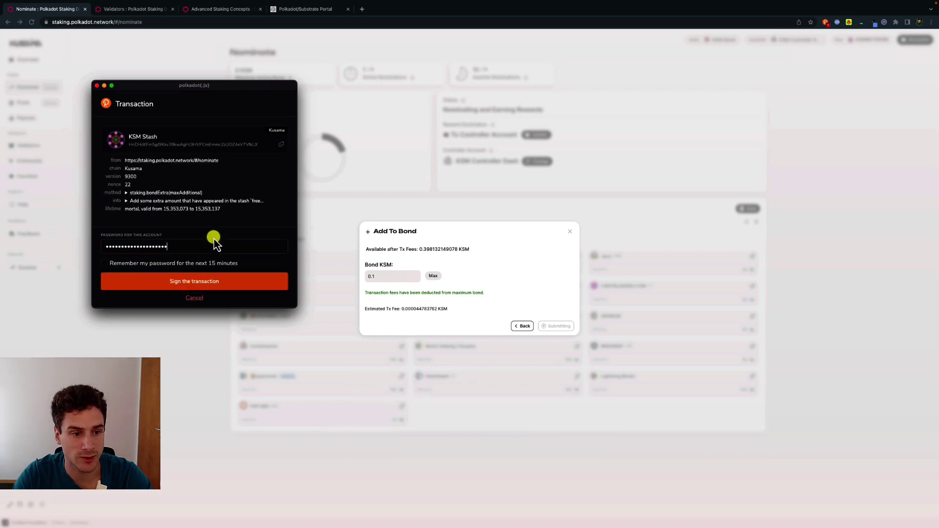
left_click(202, 284)
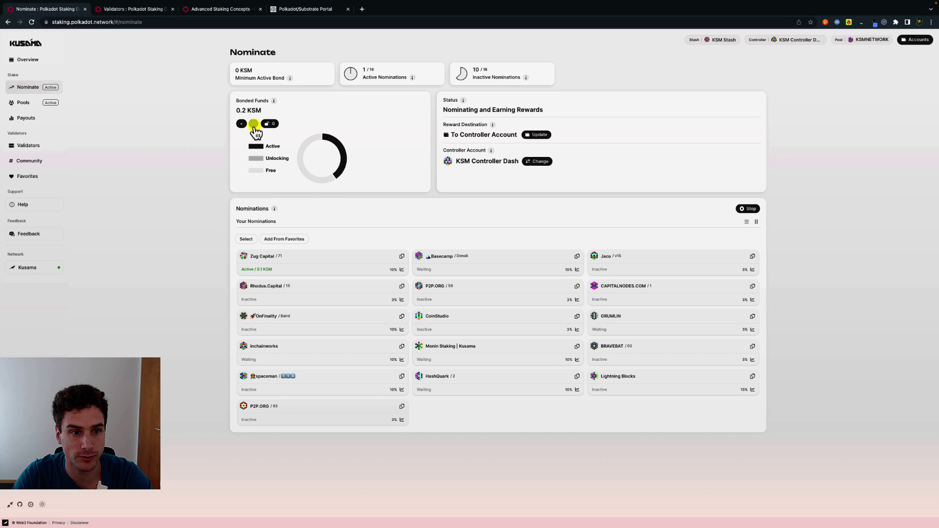
Unbond 0.05 KSM from the bonded funds and sign the transaction with the controller account's password.
left_click(253, 125)
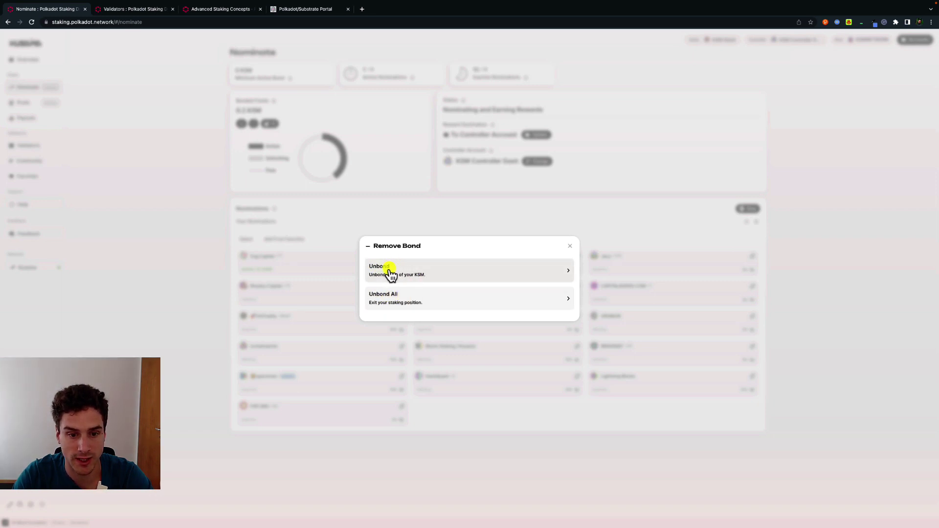
left_click(418, 271)
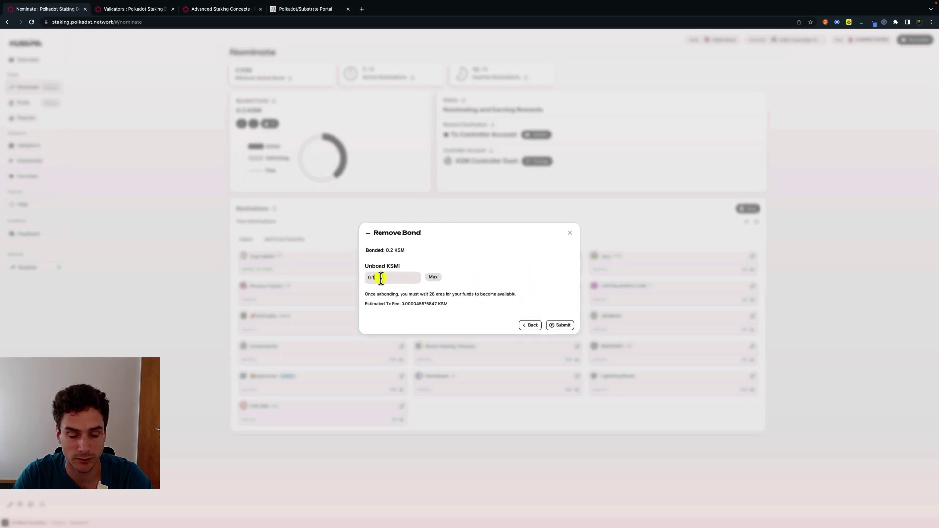
key("BackSpace")
type("05")
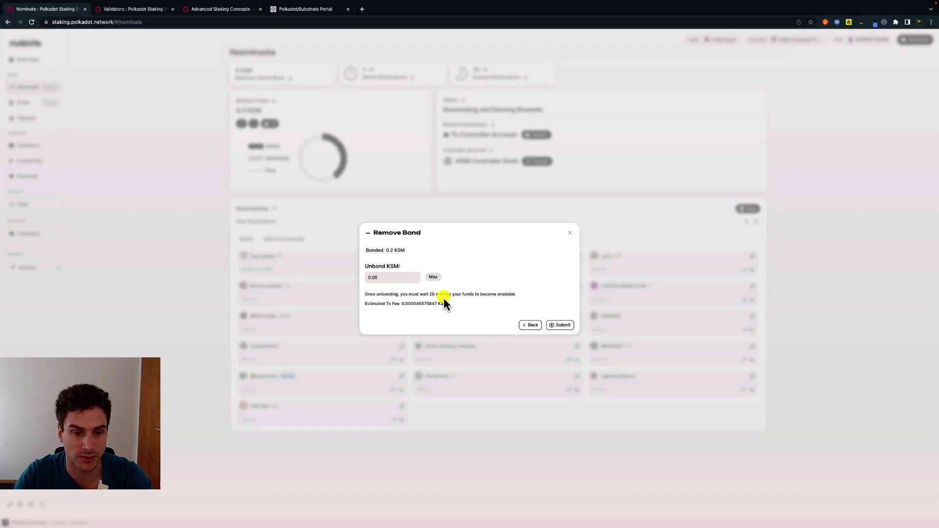
left_click(562, 326)
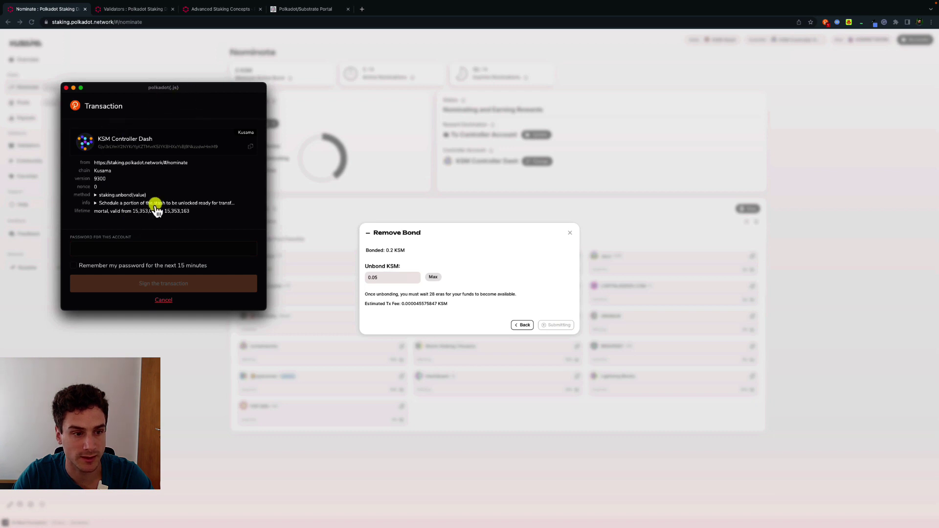
left_click(84, 249)
key("super+v")
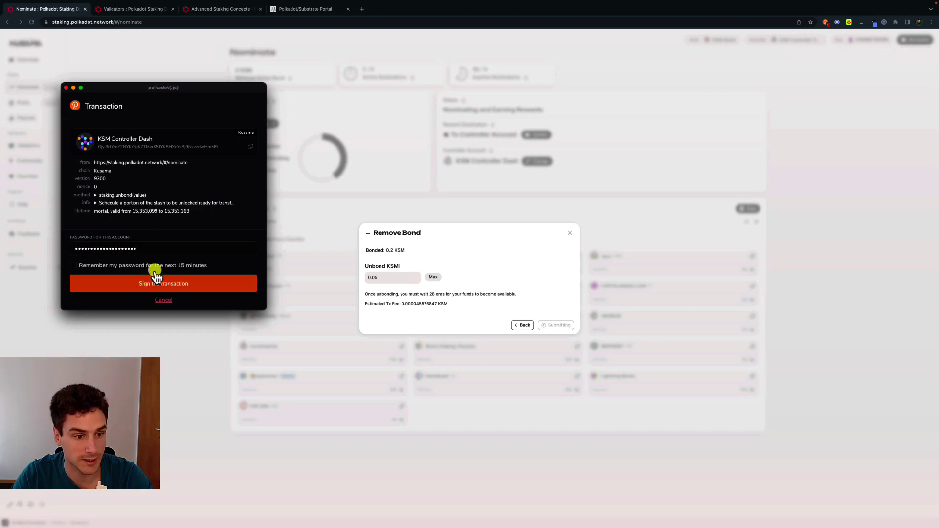
left_click(171, 284)
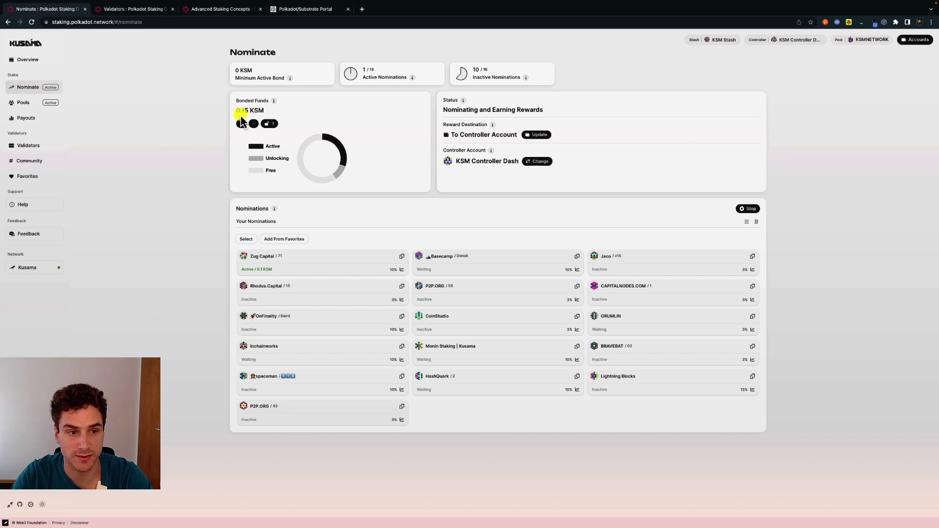
Rebond the 0.05 KSM that is unlocking and sign the transaction with the controller account's password.
left_click(273, 127)
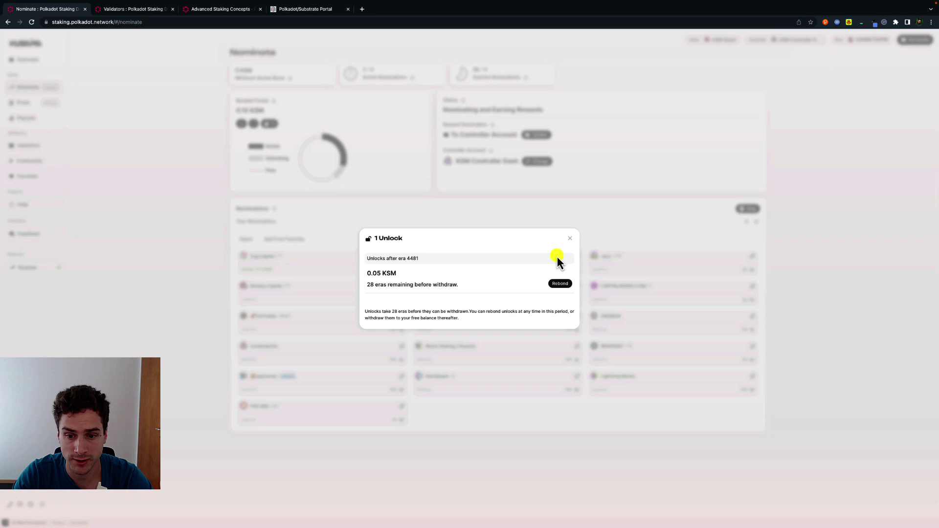
left_click(559, 284)
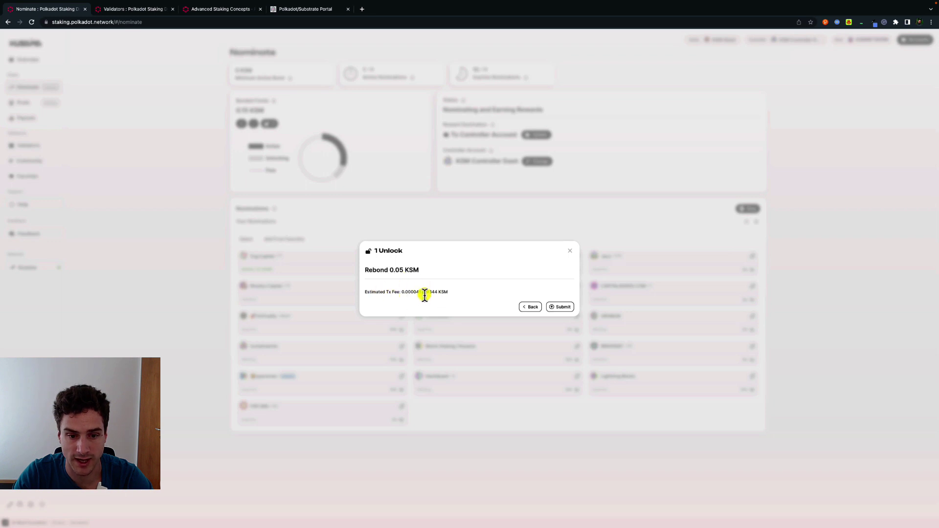
left_click(560, 307)
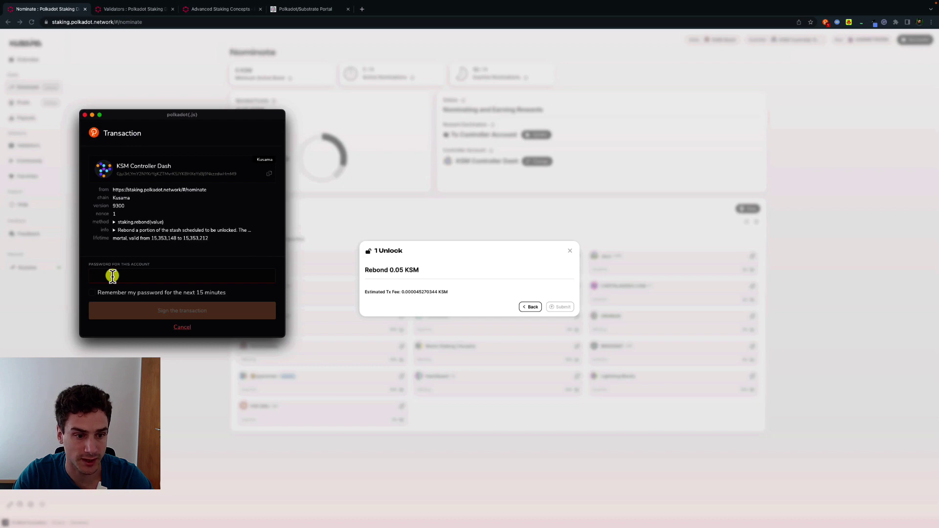
key("super+v")
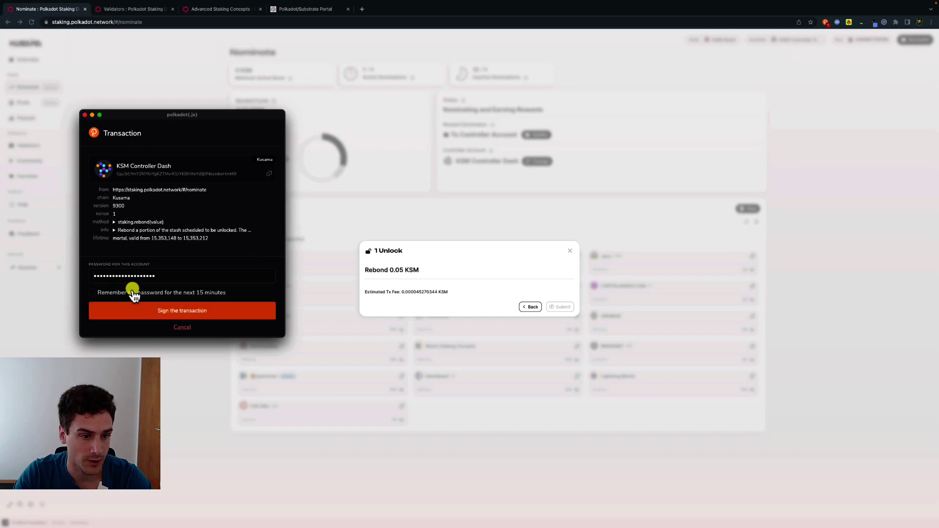
left_click(182, 313)
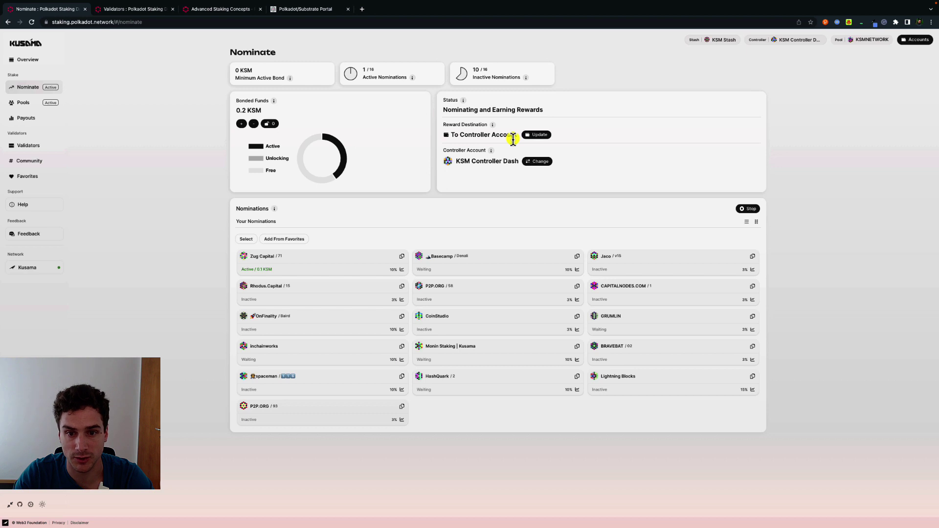
Update the reward destination to To Stash Account and sign the transaction with the controller account's password.
left_click(541, 135)
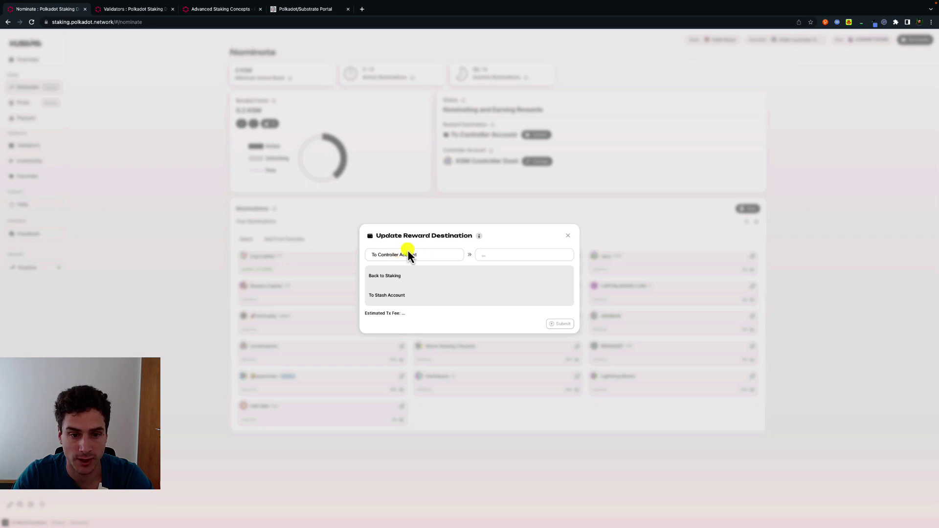
left_click(381, 296)
left_click(561, 325)
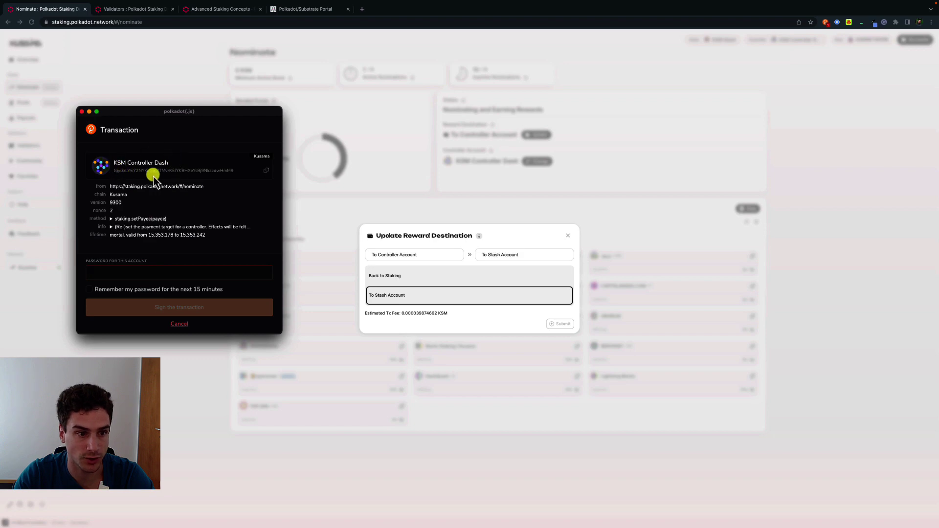
left_click(193, 307)
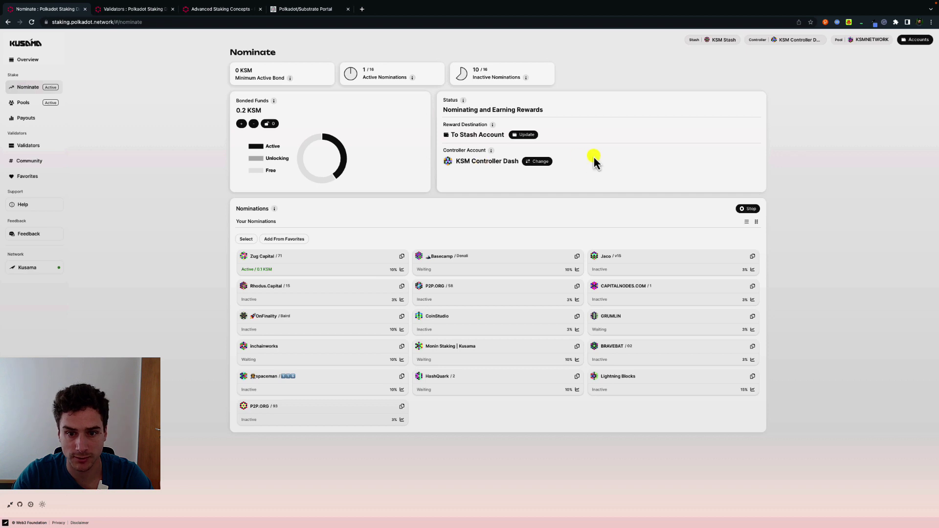
Change the controller account to KSM Controller Dash 1 and sign the transaction with the stash account's password.
left_click(540, 162)
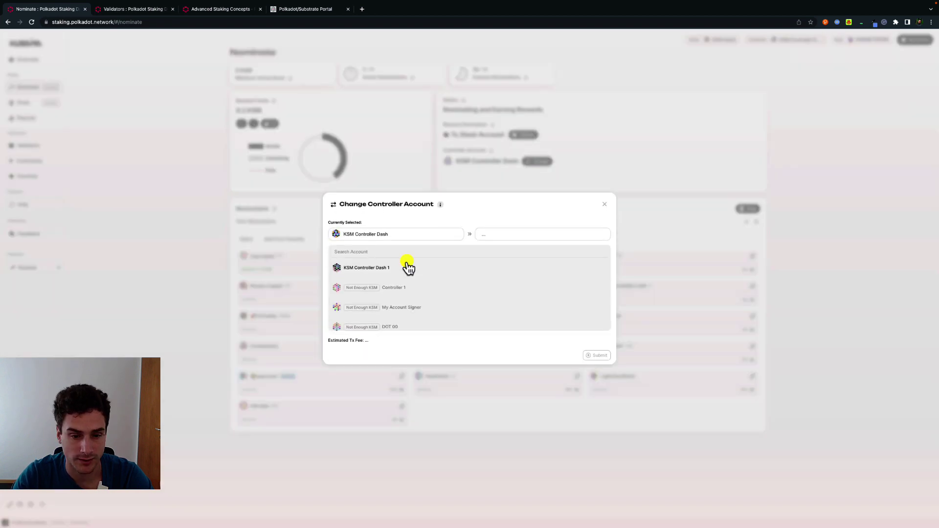
scroll(396, 281, "down", 2)
scroll(396, 281, "up", 2)
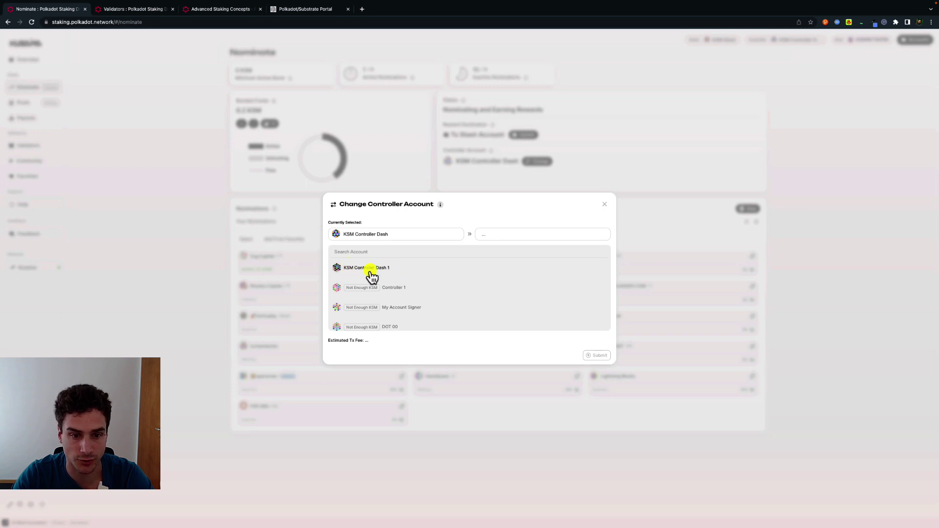
left_click(381, 269)
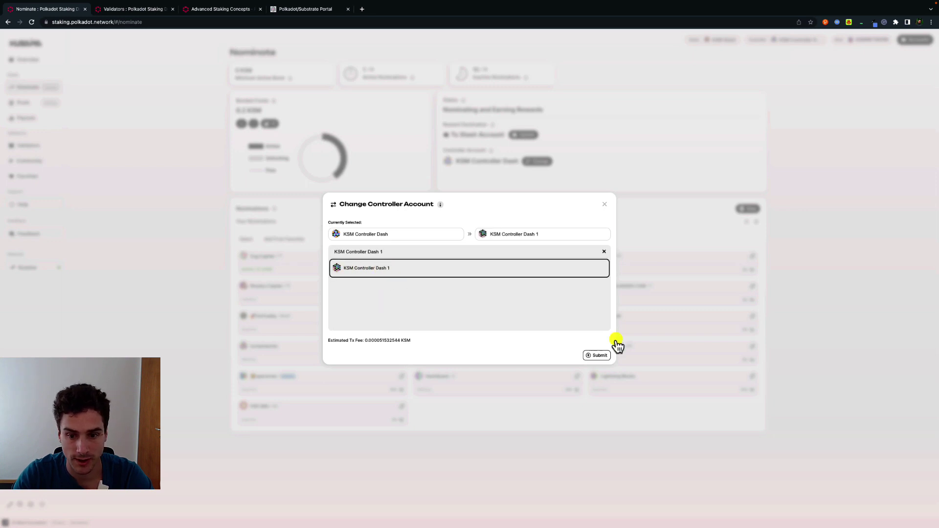
left_click(598, 357)
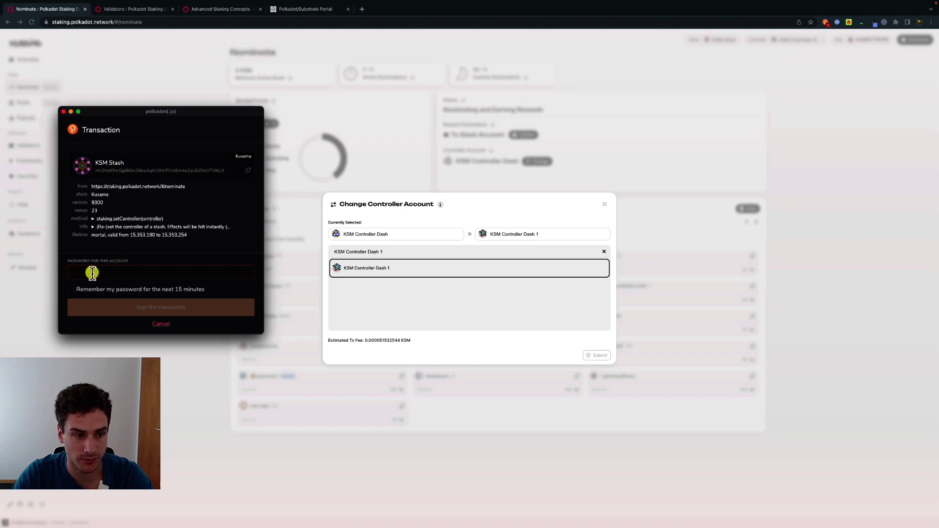
key("super+v")
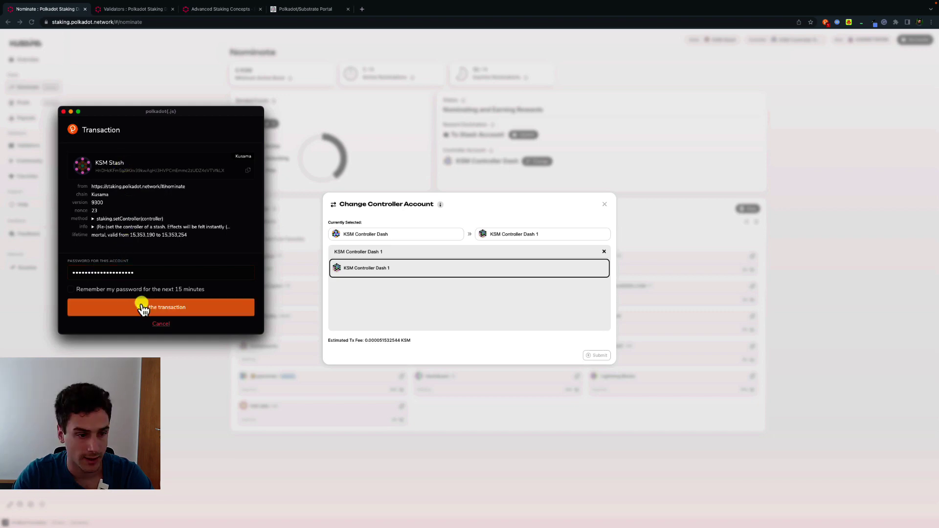
left_click(174, 309)
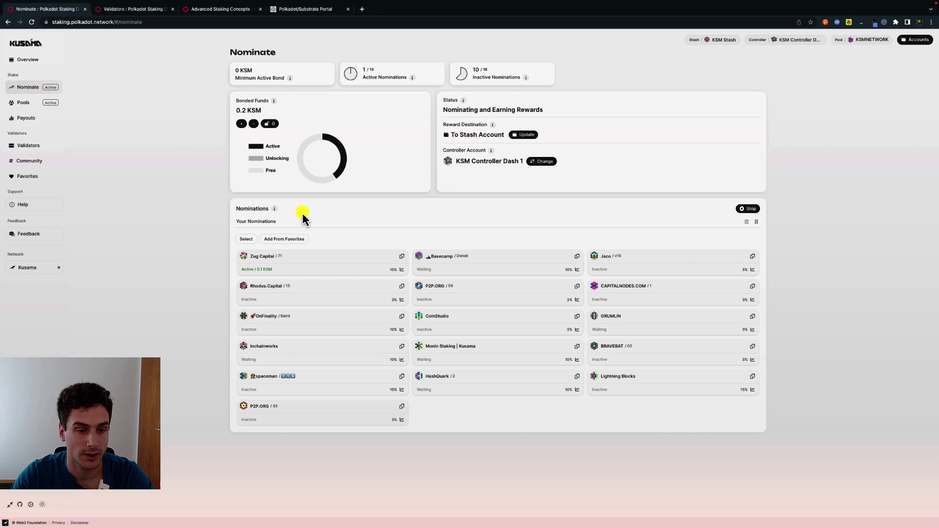
Stop nominating the Basecamp / Denali and Jaco validators, signing the transaction with the new controller account's password.
left_click(246, 239)
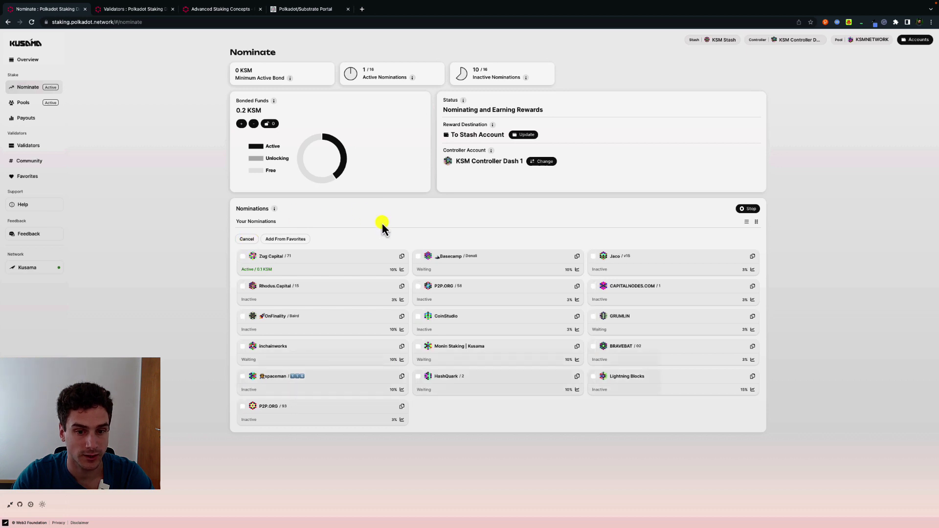
left_click(418, 256)
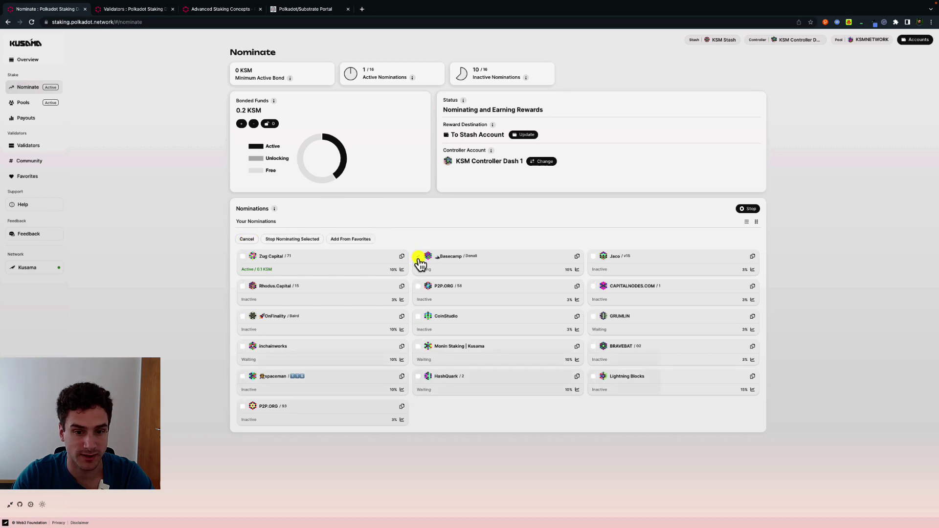
left_click(594, 257)
left_click(307, 247)
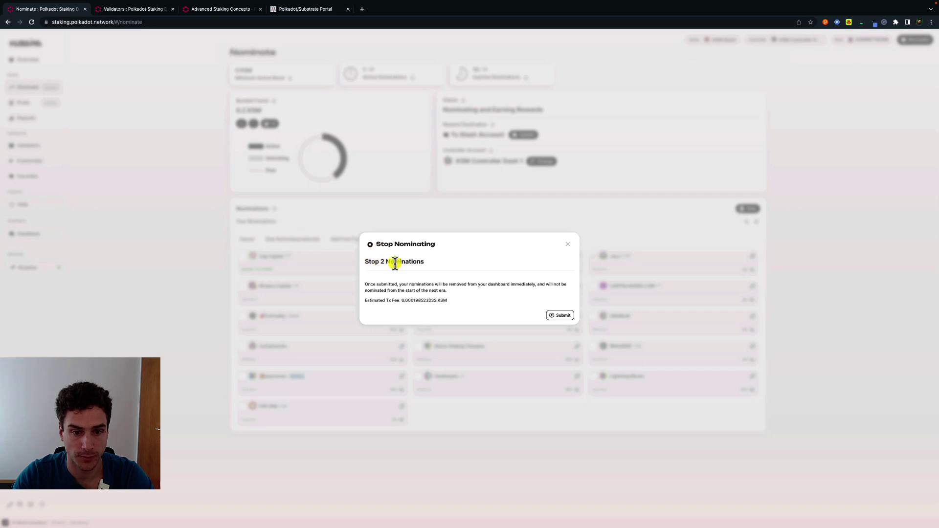
left_click(564, 317)
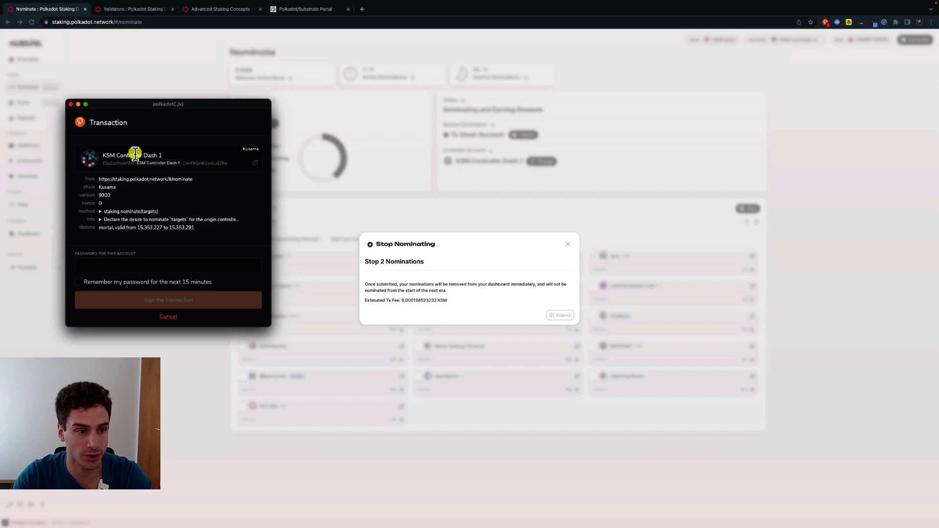
key("super+v")
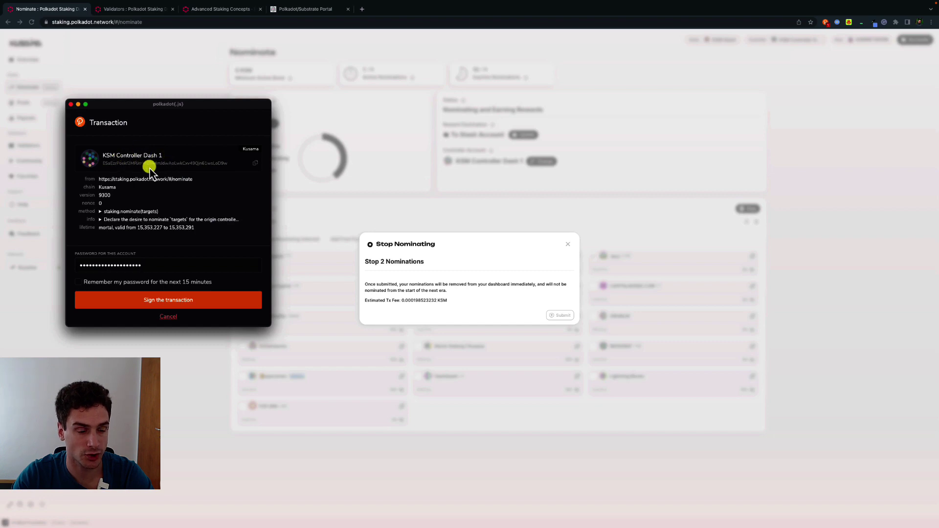
left_click(164, 308)
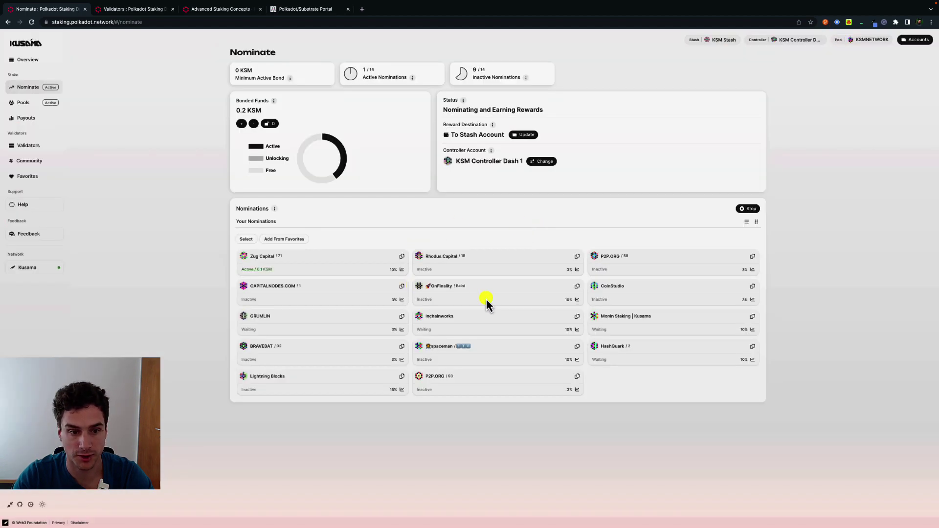
left_click(246, 239)
left_click(243, 286)
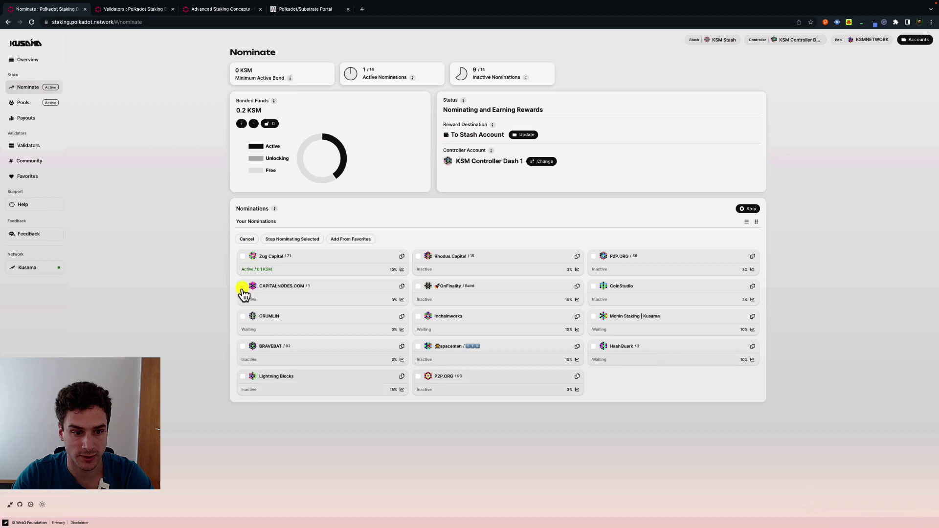
left_click(247, 240)
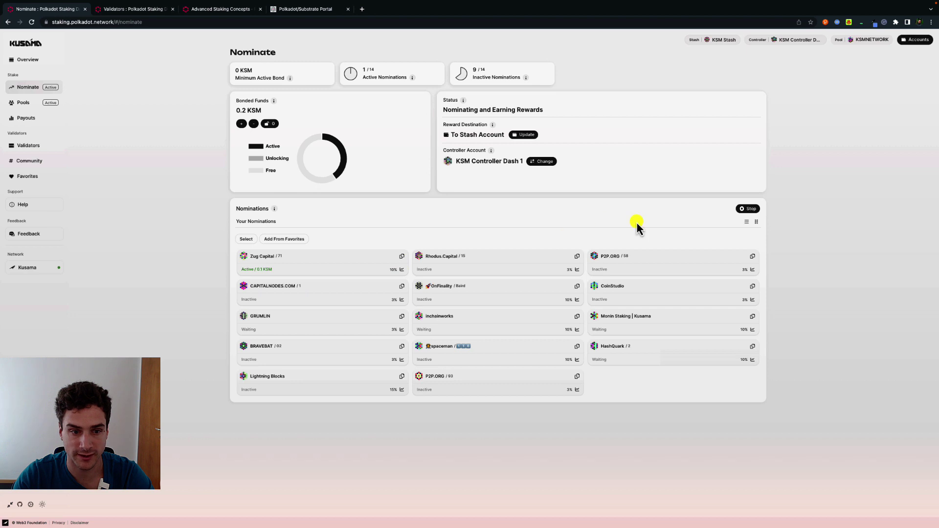
Stop all nominations and submit the transaction.
left_click(749, 210)
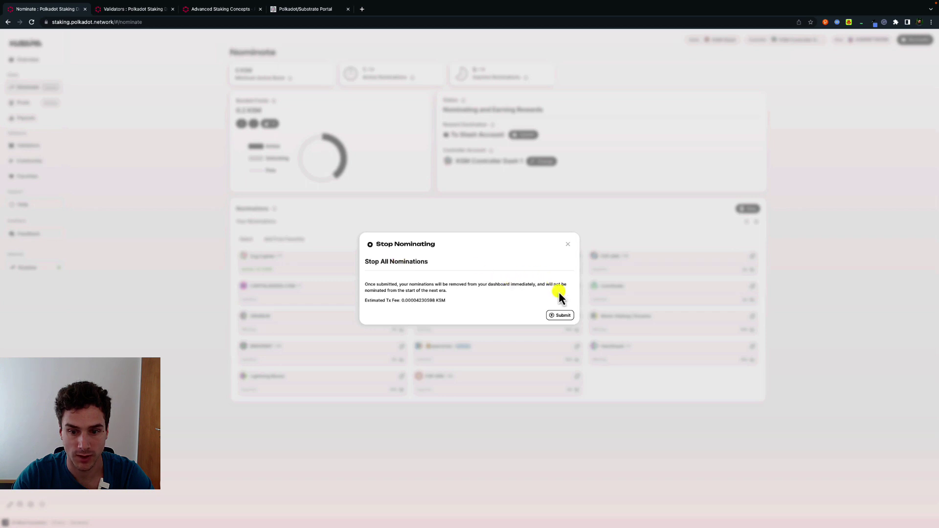
left_click(561, 315)
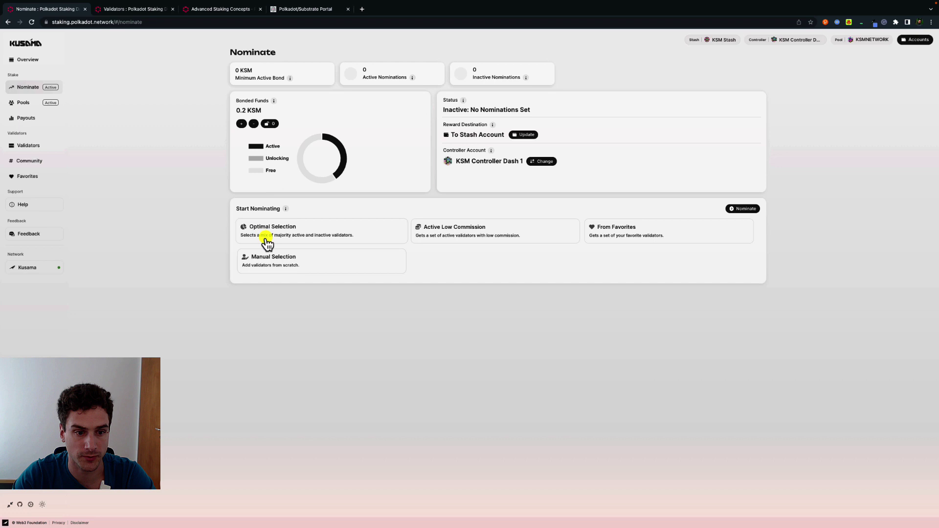
Generate an Optimal Selection of validators and regenerate the set several times.
left_click(329, 240)
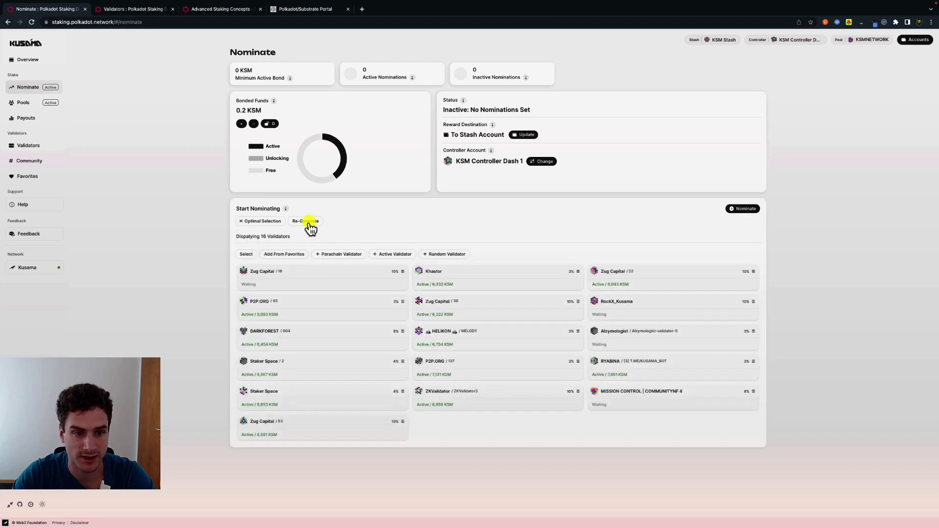
left_click(311, 224)
left_click(311, 224)
left_click(312, 224)
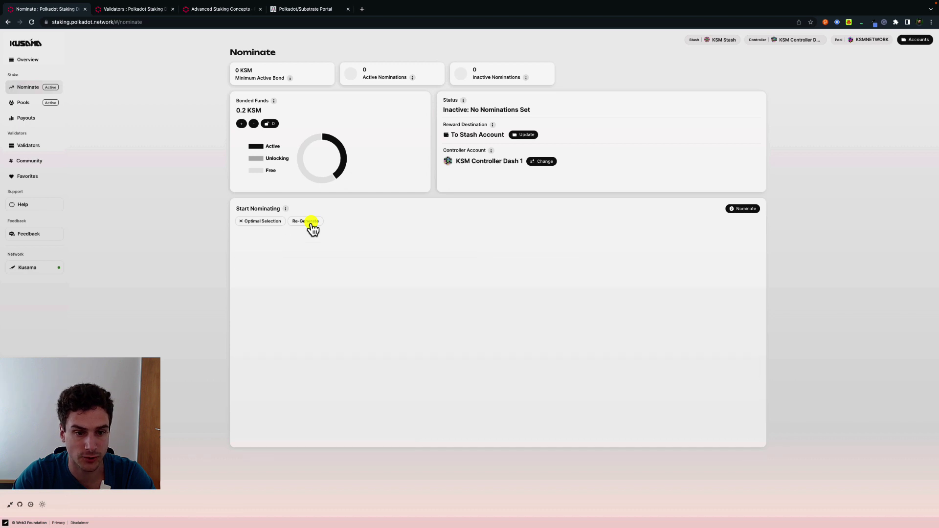
left_click(311, 224)
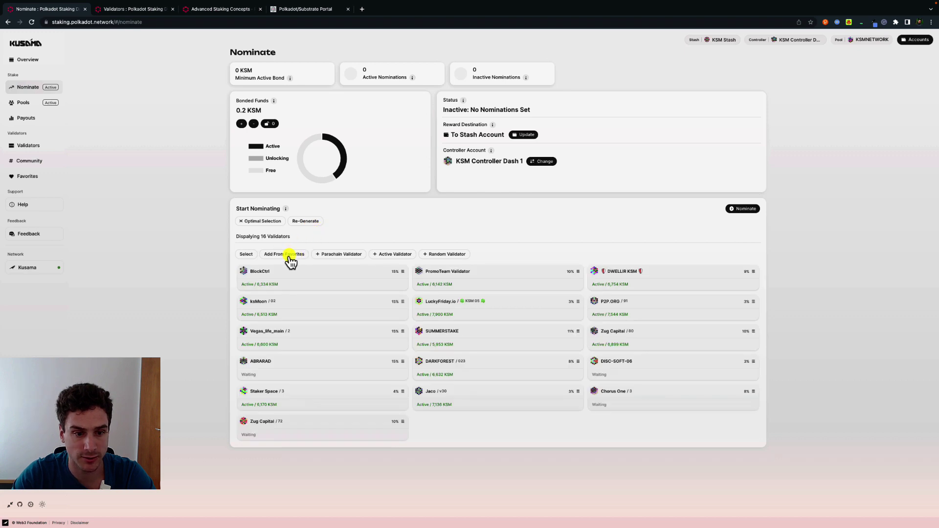
Add the favorite Jaco / v04 plus one parachain, one active and one random validator to the optimal selection, and clear that selection.
left_click(294, 256)
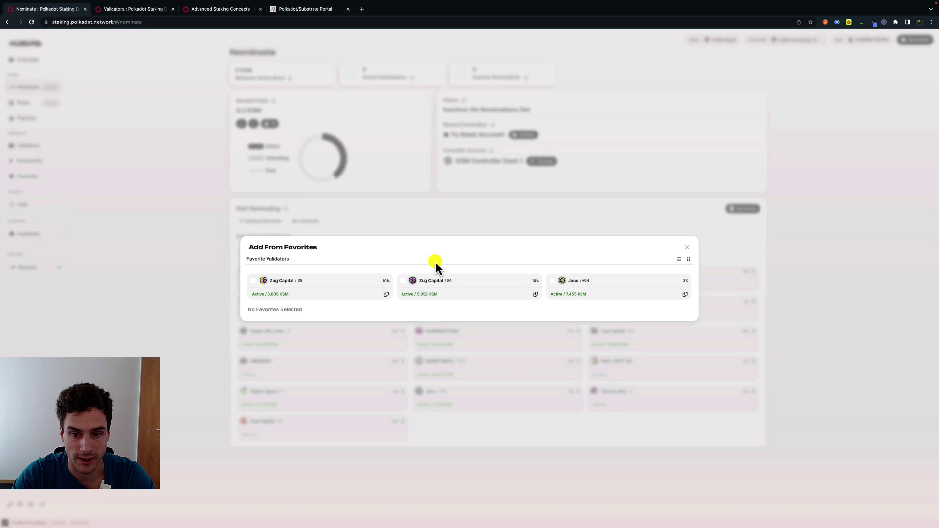
left_click(555, 288)
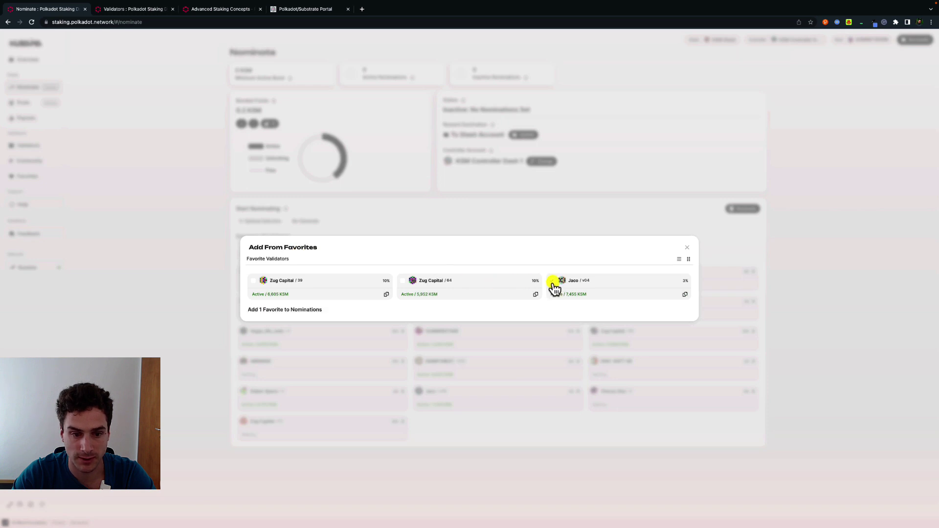
left_click(283, 310)
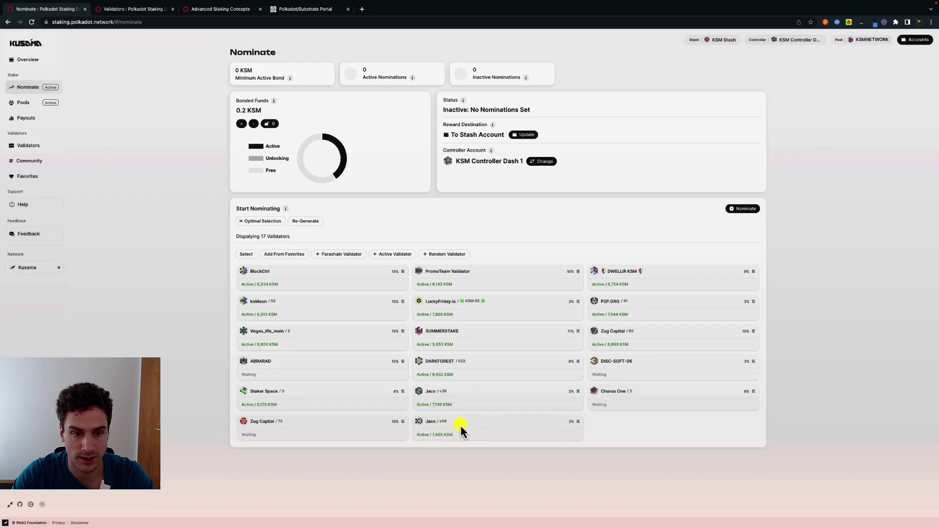
left_click(341, 255)
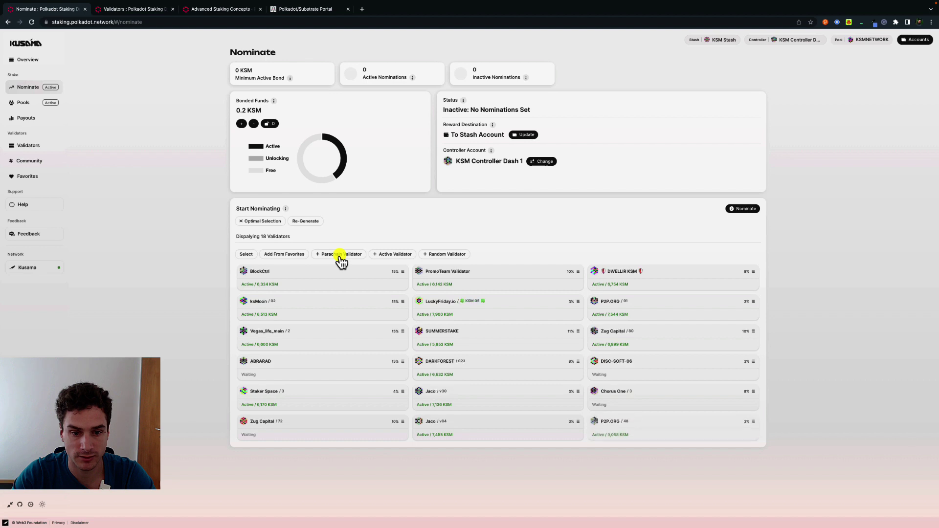
left_click(396, 255)
left_click(445, 255)
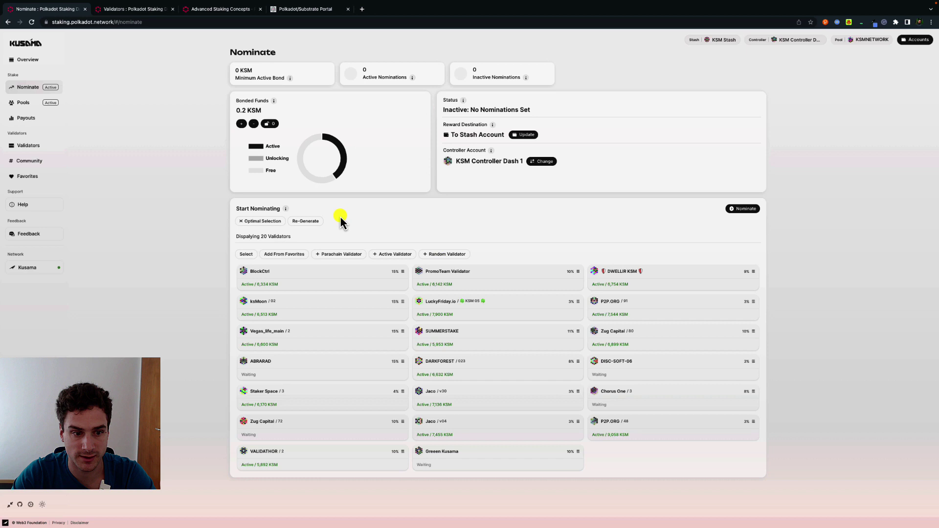
left_click(263, 221)
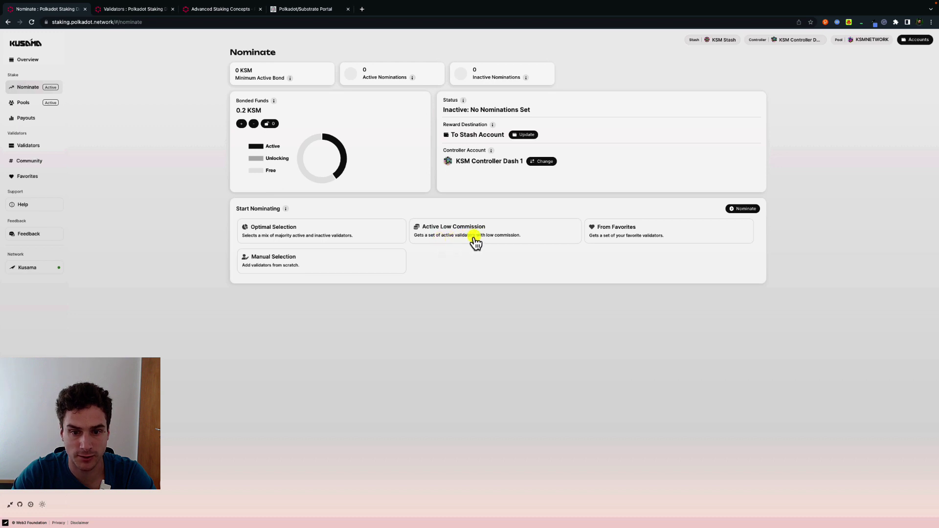
Try the Active Low Commission selection with a regenerated set and the From Favorites selection, clearing each one.
left_click(491, 238)
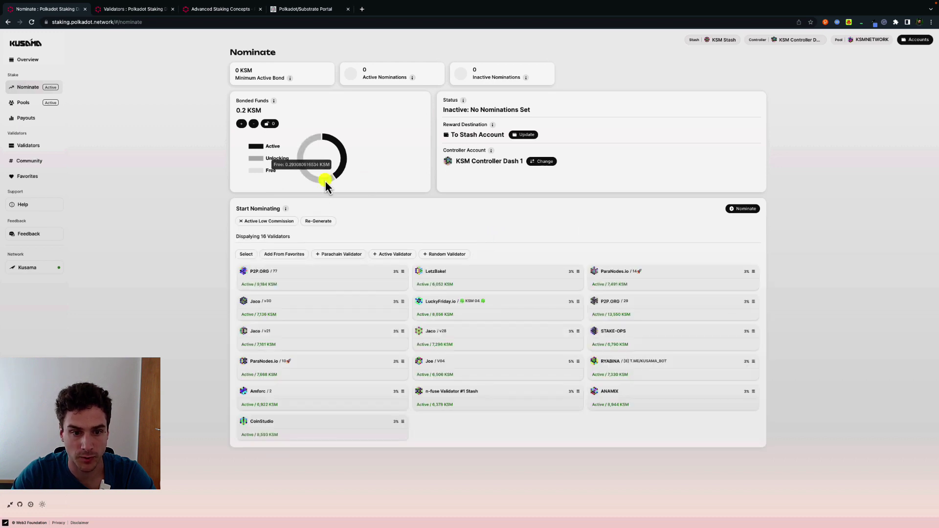
left_click(319, 221)
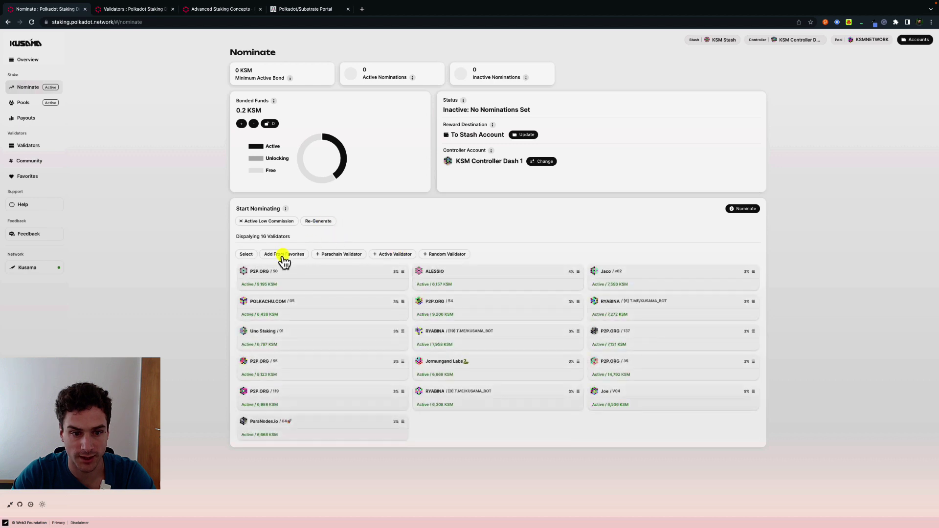
left_click(450, 263)
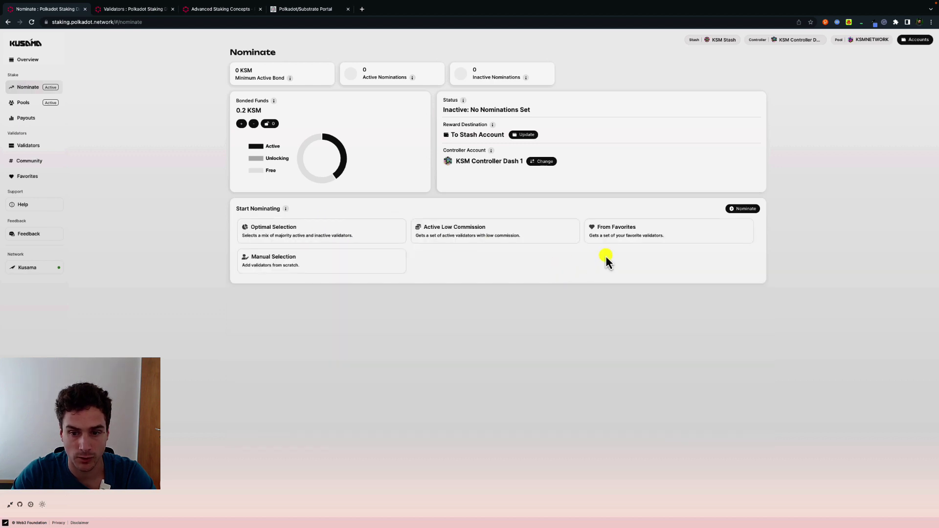
left_click(629, 230)
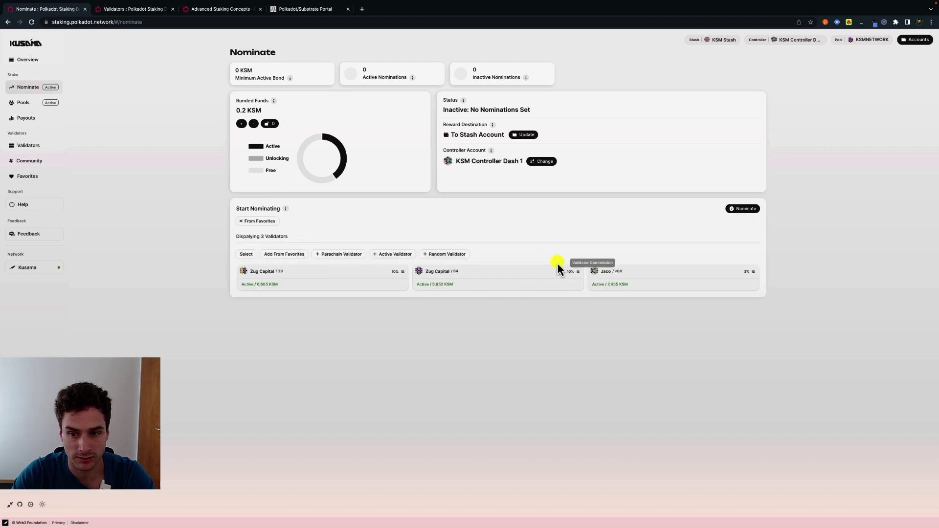
left_click(271, 224)
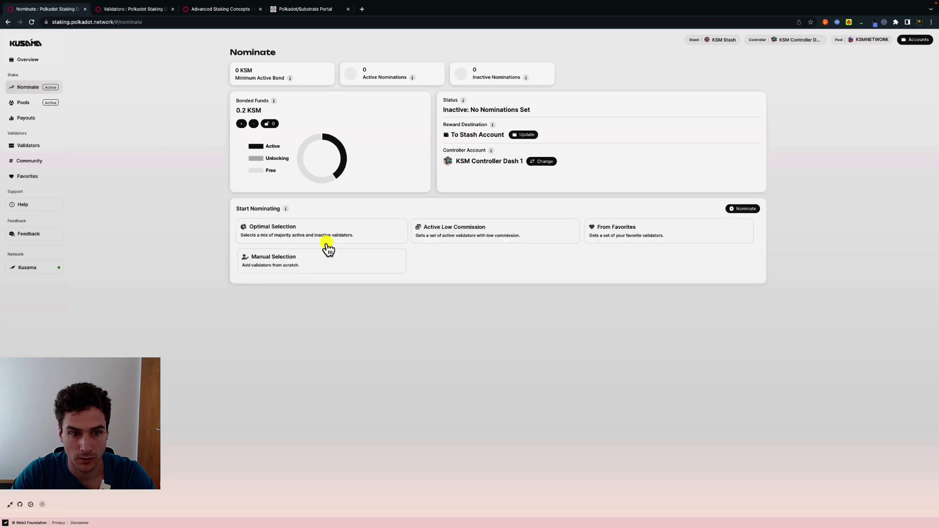
Build a manual selection from the favorite Jaco / v04 plus one parachain, one active and one random validator.
left_click(277, 264)
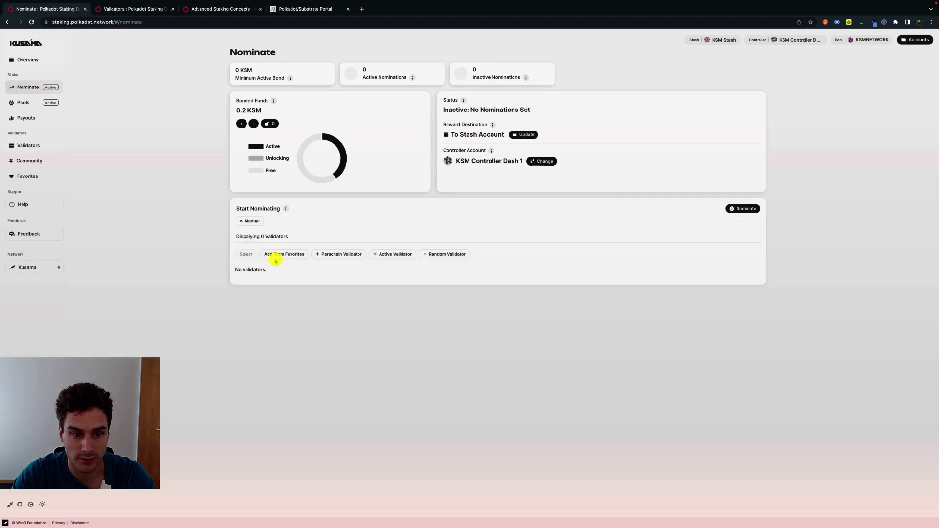
left_click(286, 254)
left_click(555, 281)
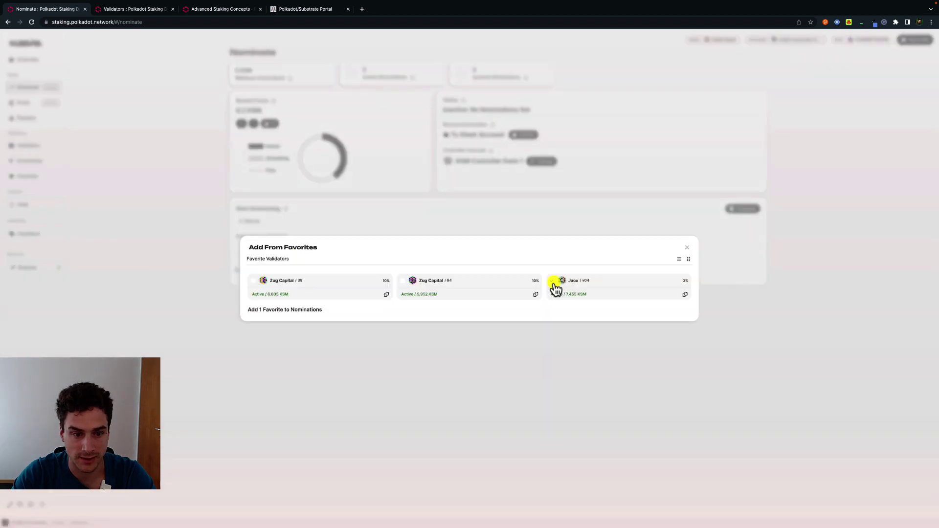
left_click(274, 310)
left_click(330, 260)
left_click(383, 260)
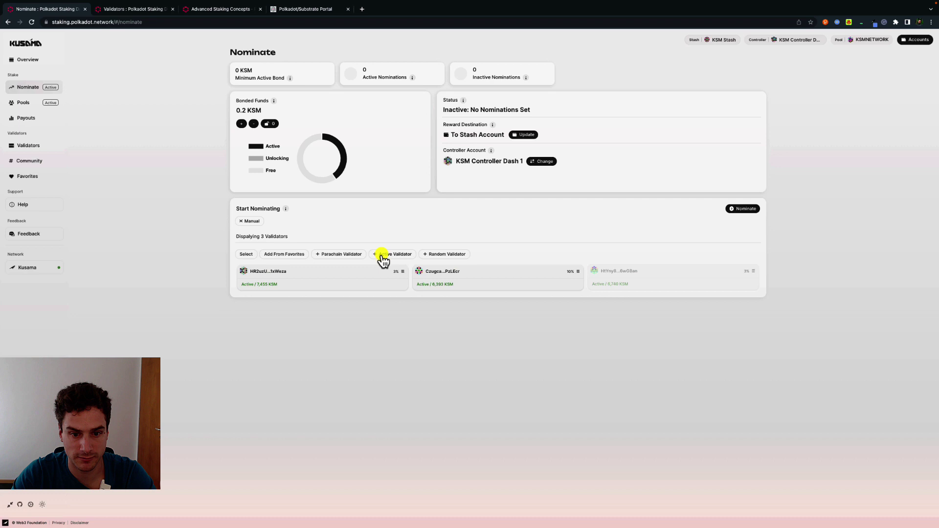
left_click(434, 257)
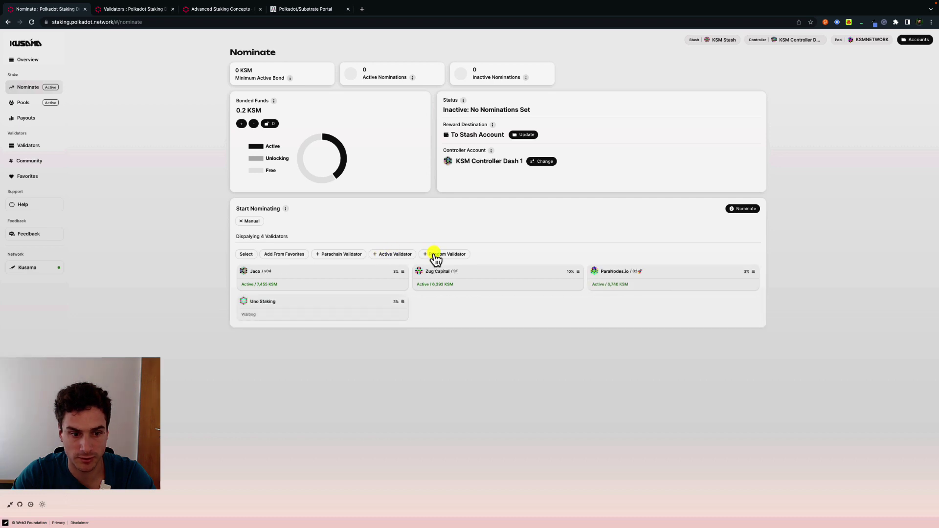
Select Jaco / v04 in the manual list, cancel the selecting, and discard the whole manual selection.
left_click(247, 254)
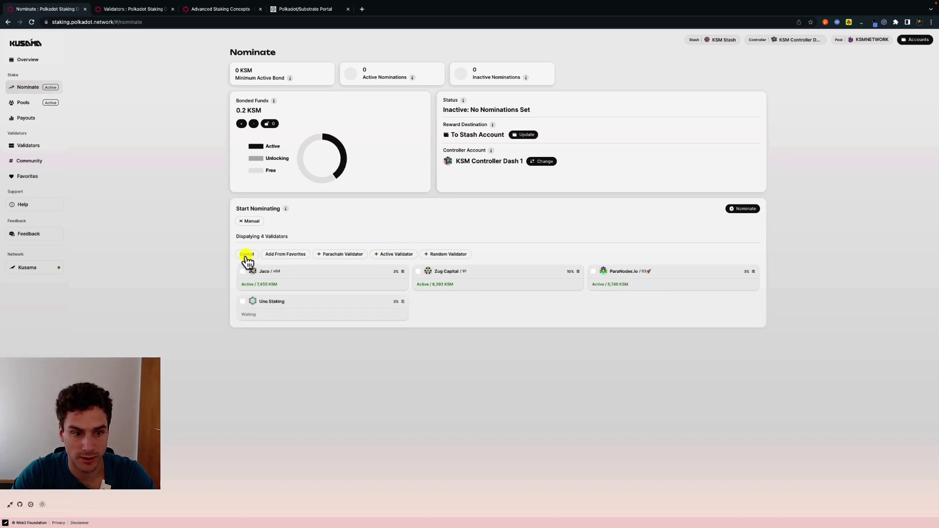
left_click(243, 272)
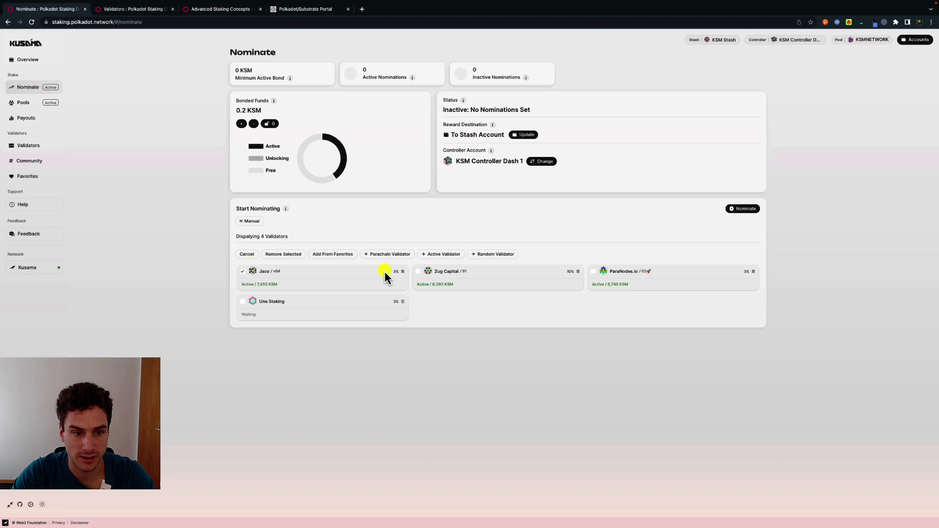
left_click(244, 255)
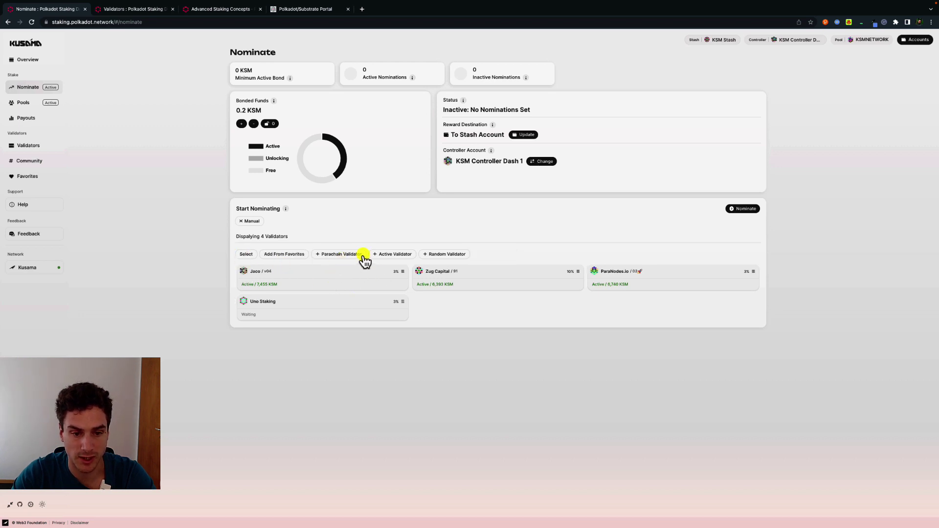
left_click(430, 254)
left_click(251, 224)
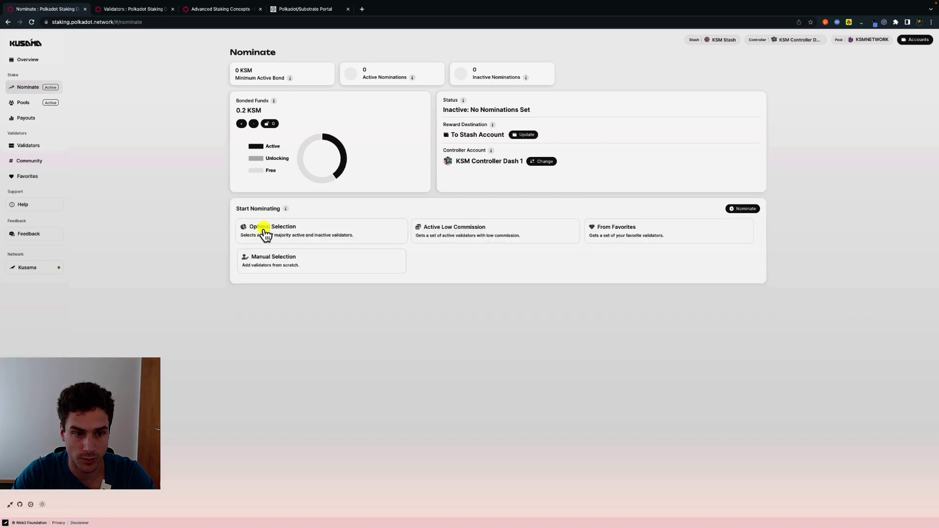
Nominate a newly generated Optimal Selection of validators and sign the transaction with the controller account's password.
left_click(285, 232)
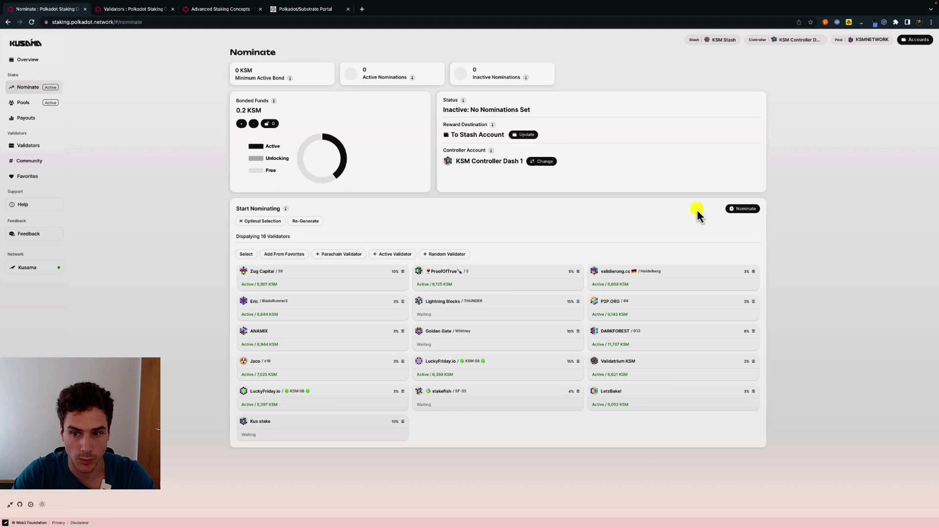
left_click(741, 209)
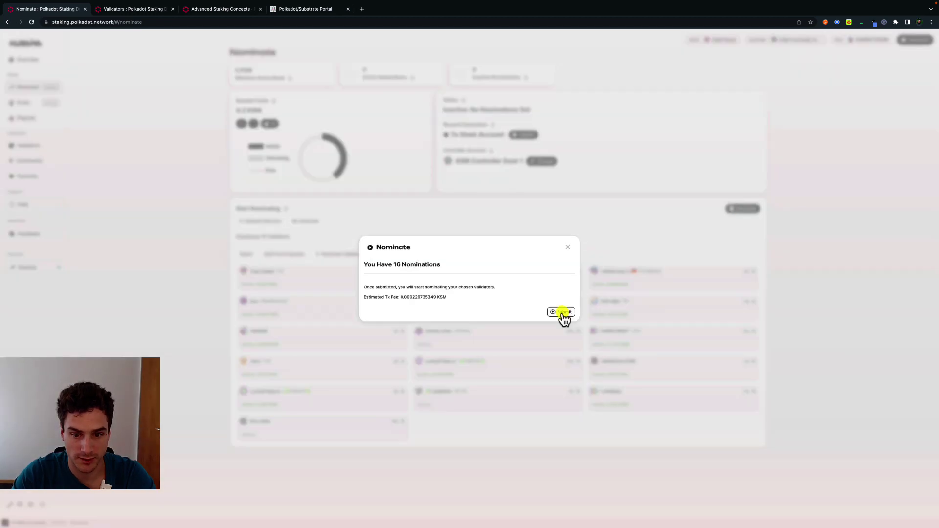
left_click(563, 312)
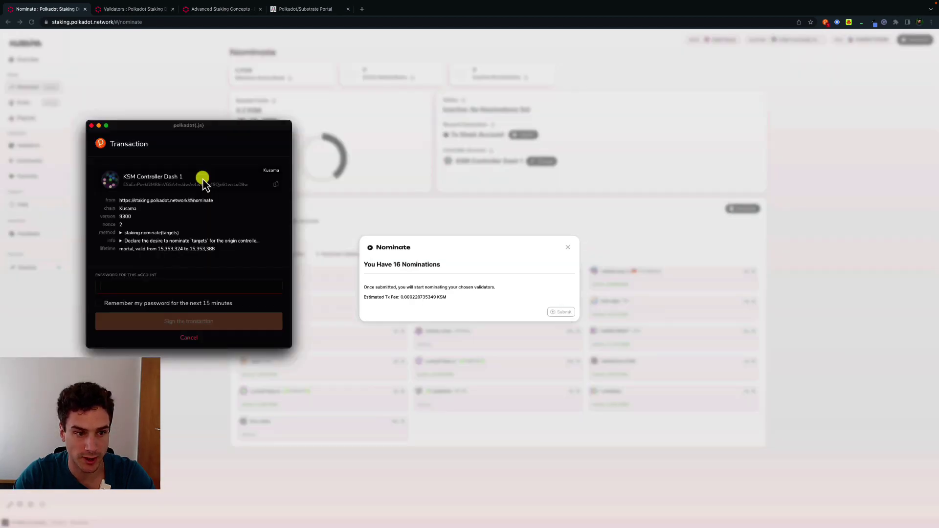
key("ctrl+v")
left_click(230, 321)
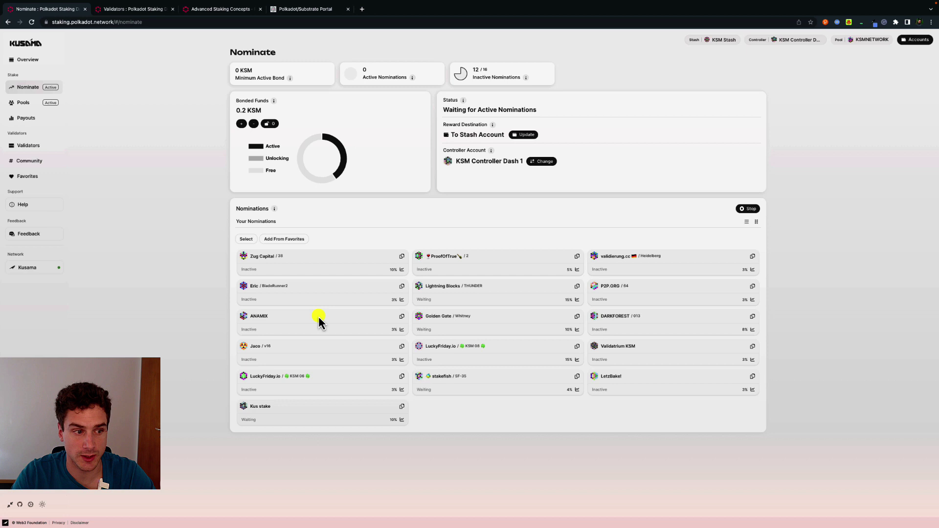
Add the validator Zug Capital / 71 to the favorites from the validator list.
left_click(30, 146)
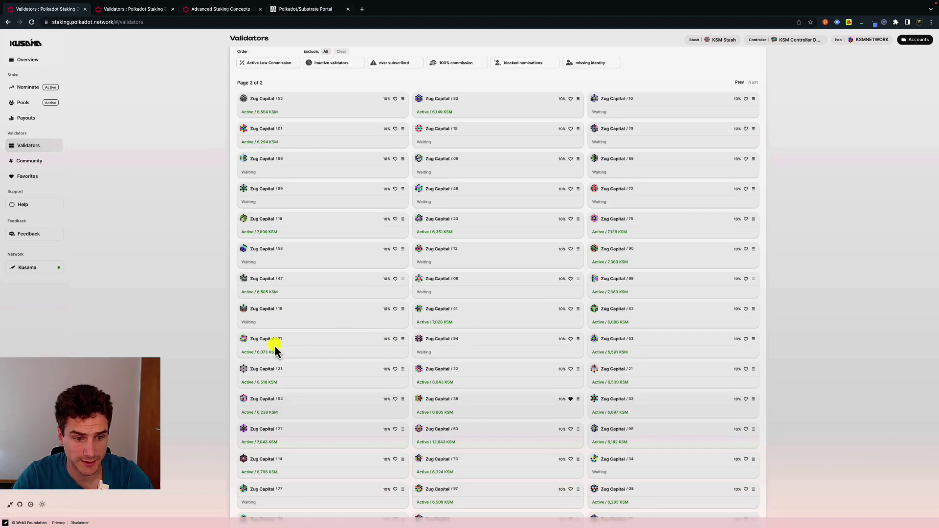
left_click(395, 339)
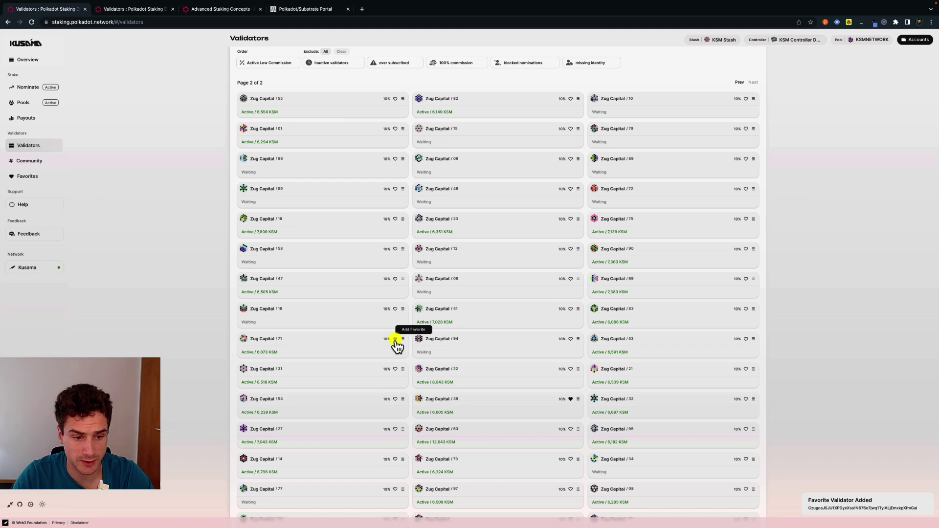
Add Zug Capital / 71 from the favorites to the current nominations and sign the transaction with the controller account's password.
left_click(28, 88)
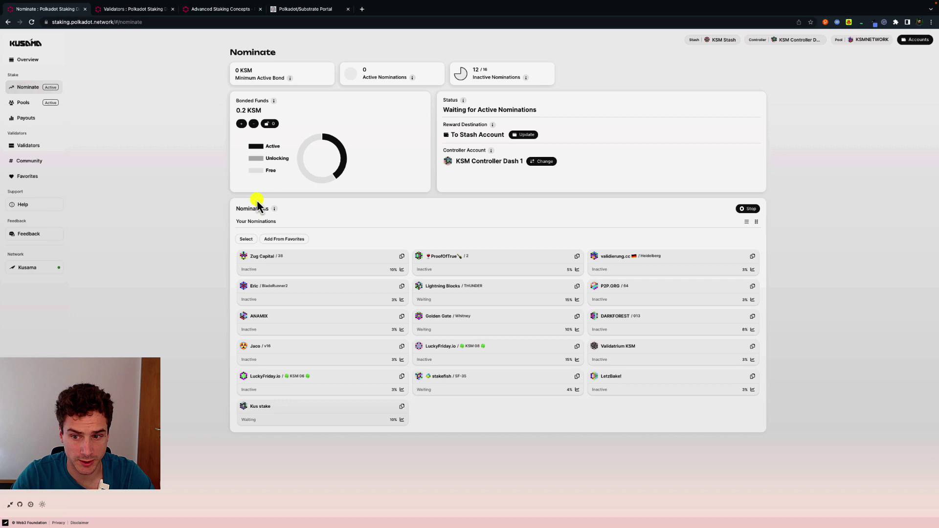
left_click(284, 240)
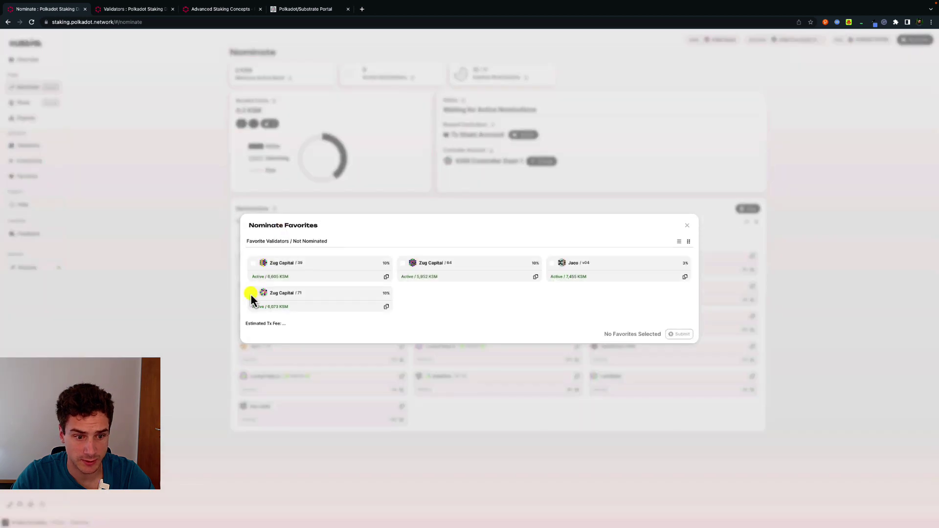
left_click(255, 298)
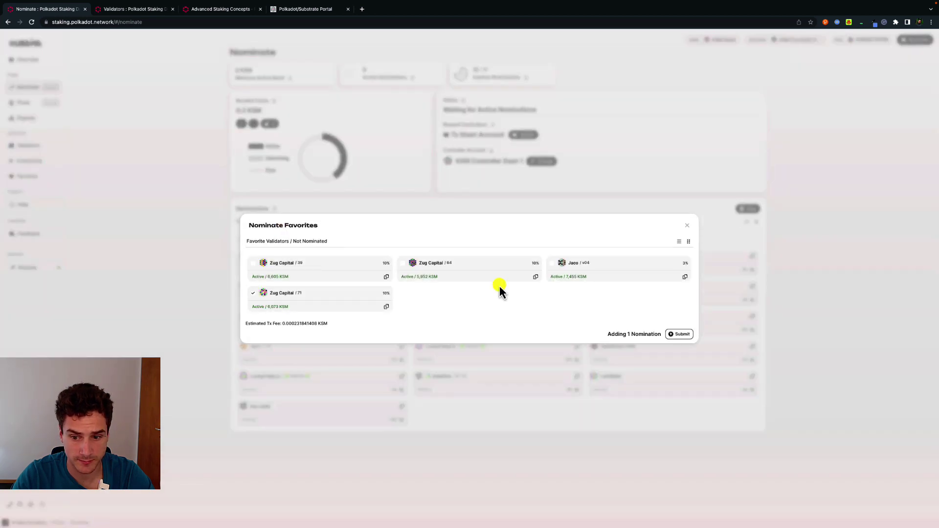
left_click(684, 335)
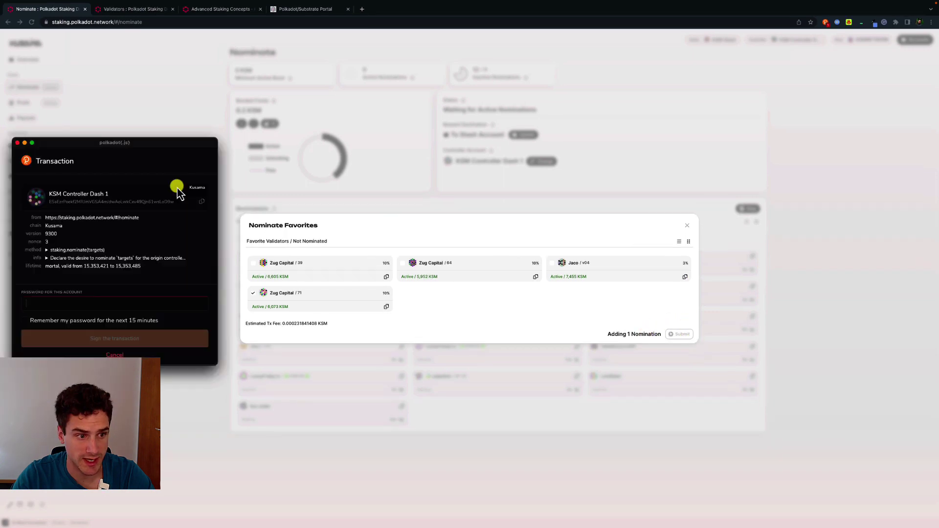
left_click(126, 338)
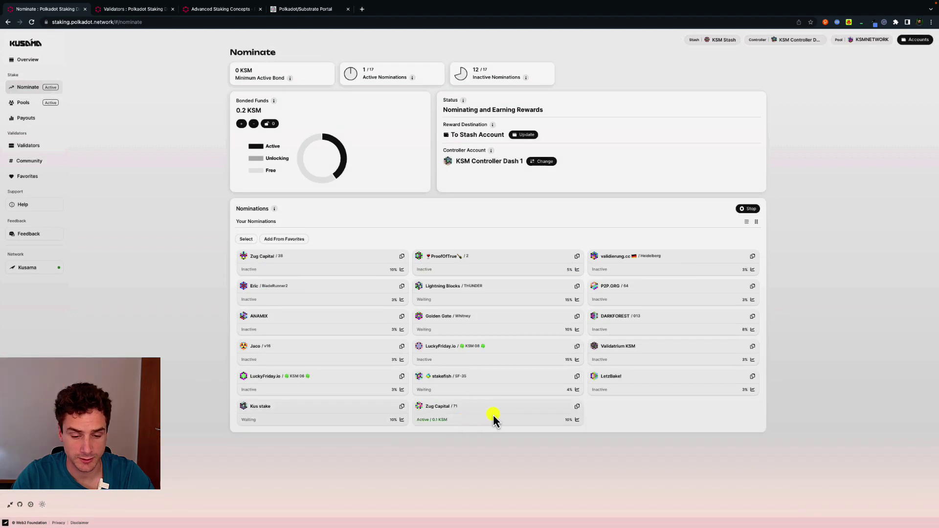
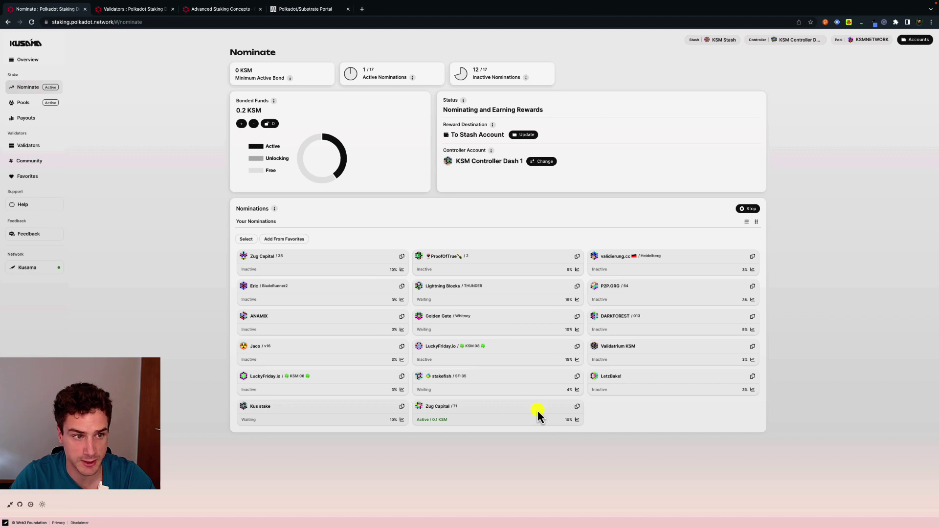
Examine the over-subscribed validators and their minimum reward amounts in the Polkadot network's validator list.
left_click(141, 10)
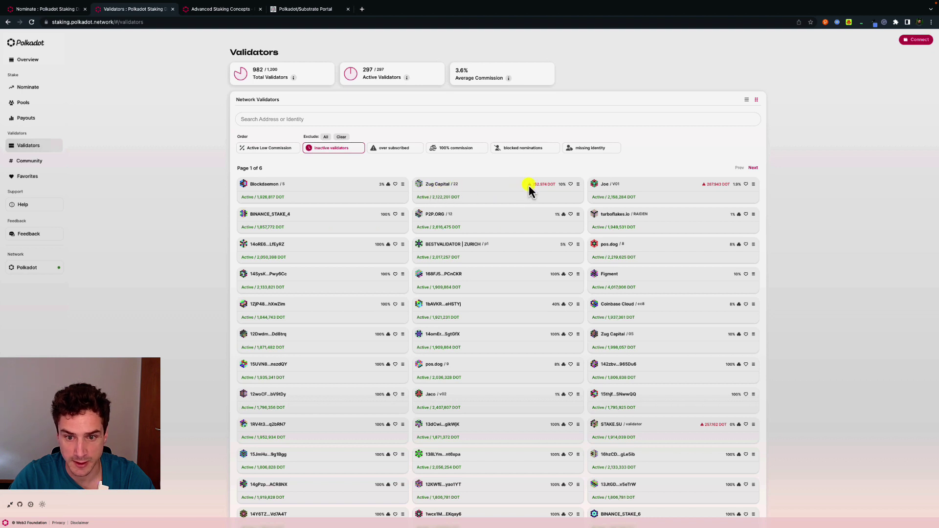
mouse_move(532, 188)
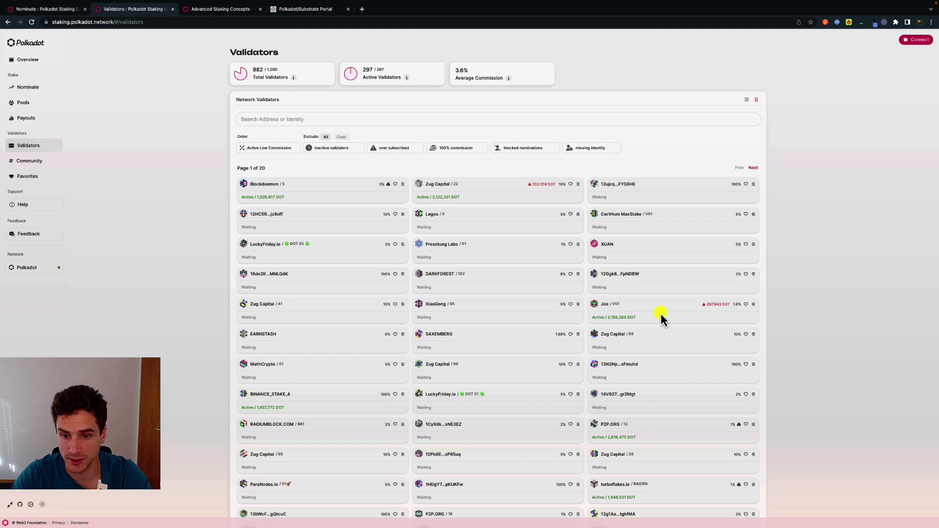
mouse_move(710, 309)
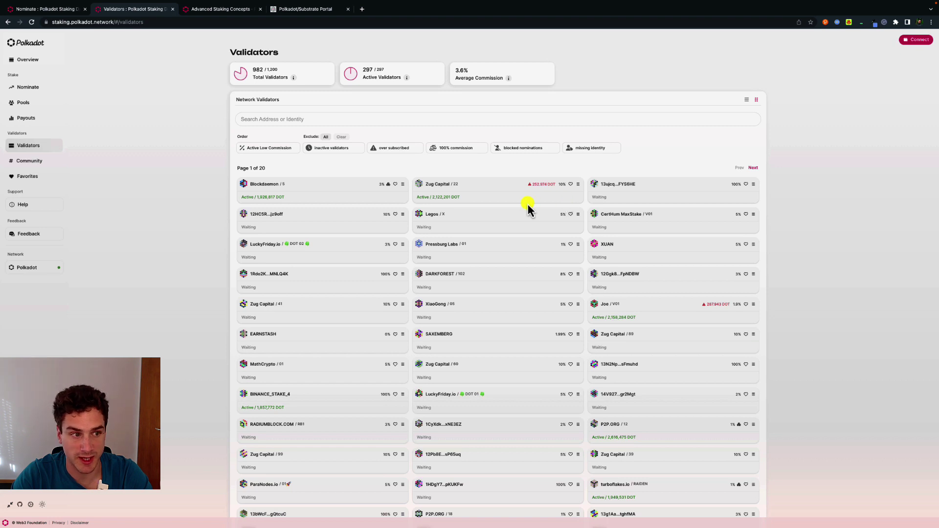
Review the payout history and recent payouts on the Kusama dashboard, and return to the nomination overview.
left_click(34, 95)
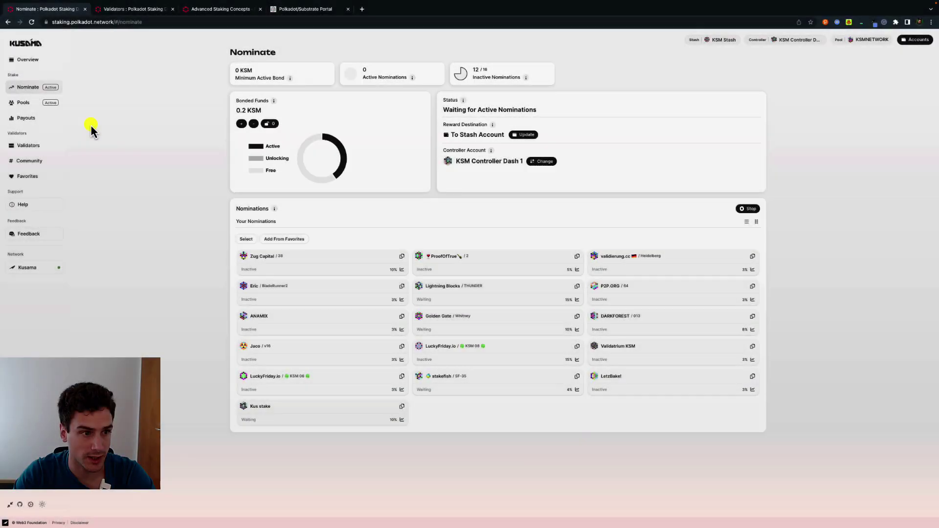
left_click(30, 121)
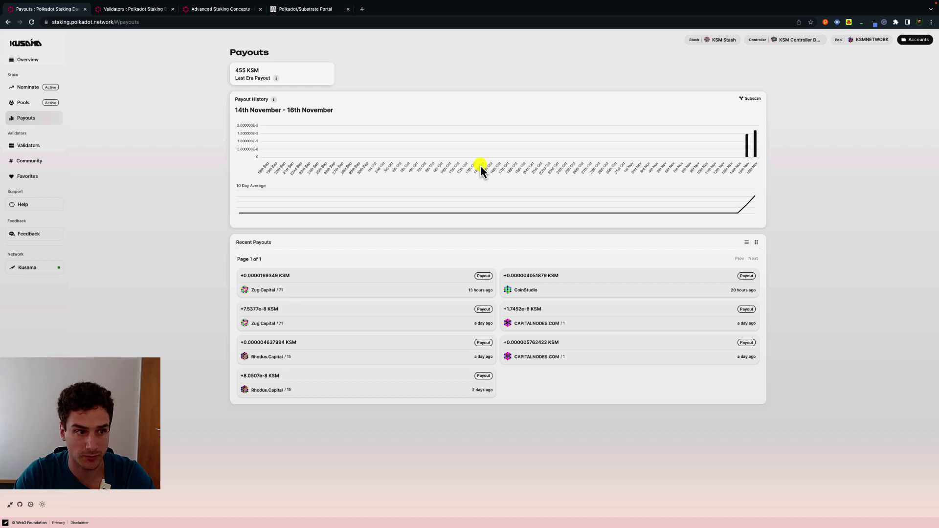
mouse_move(756, 153)
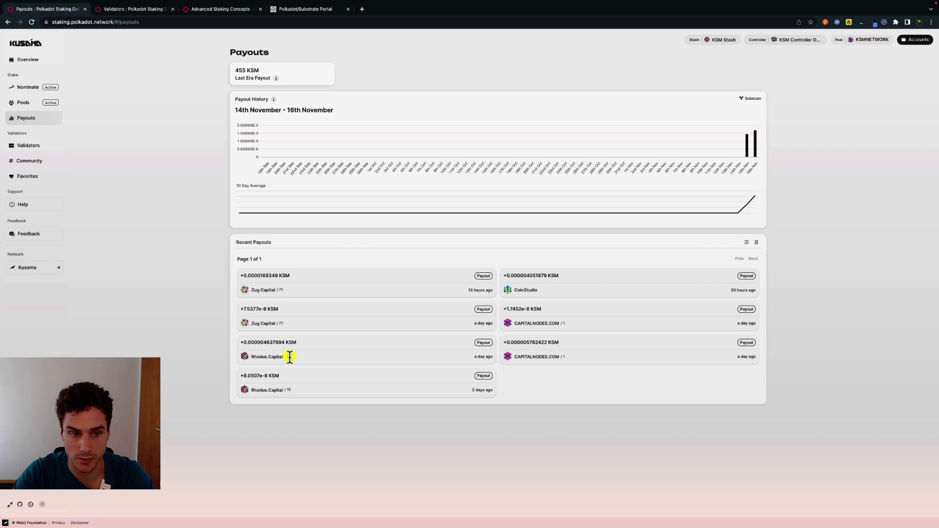
left_click(28, 87)
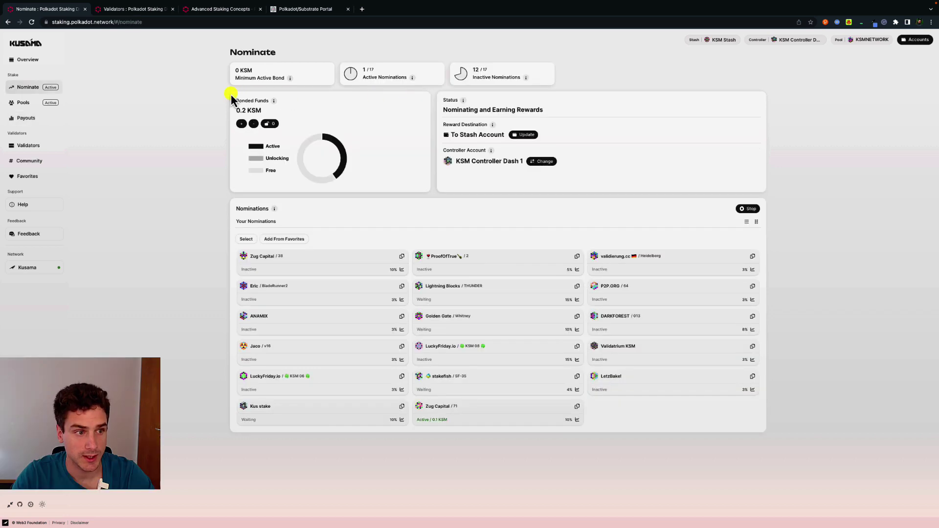
Examine the Kusama pool membership's options for adding bond, removing bond and leaving the pool, without submitting anything.
left_click(31, 101)
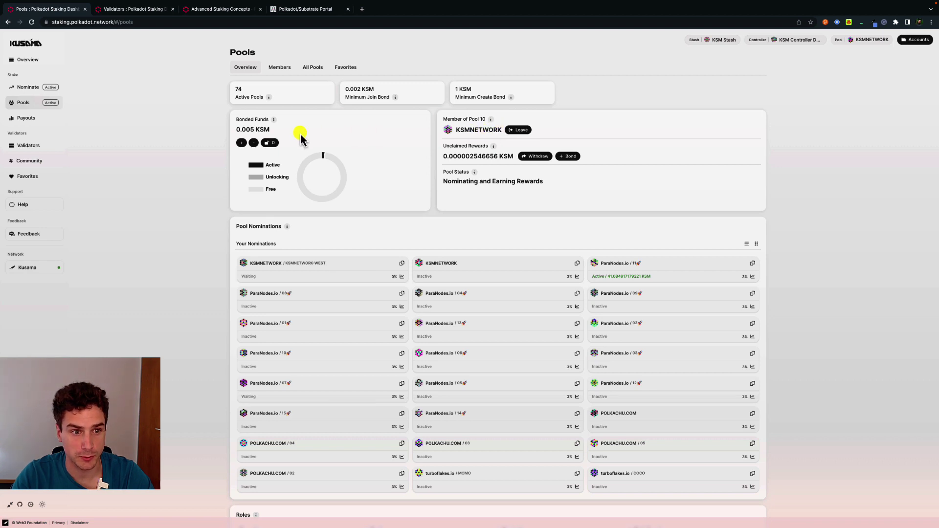
left_click(242, 143)
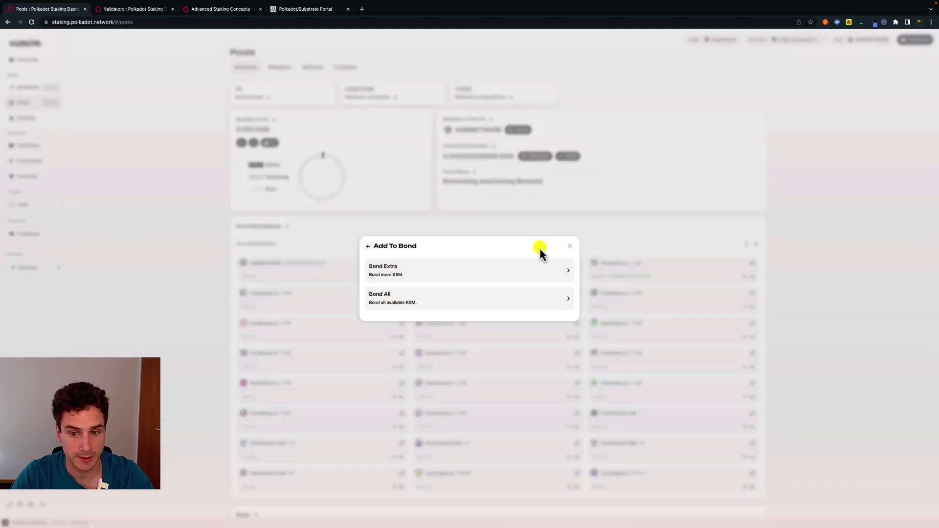
left_click(570, 247)
left_click(248, 143)
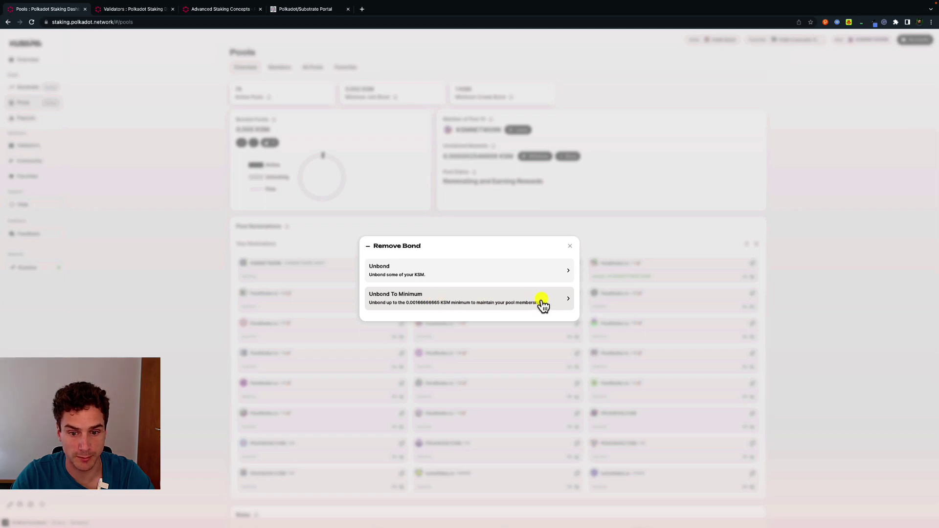
left_click(417, 119)
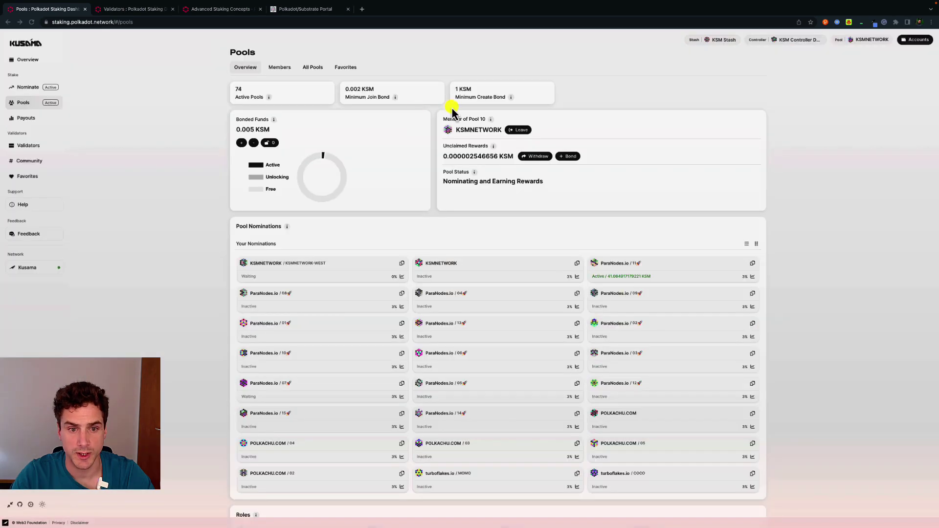
left_click(520, 130)
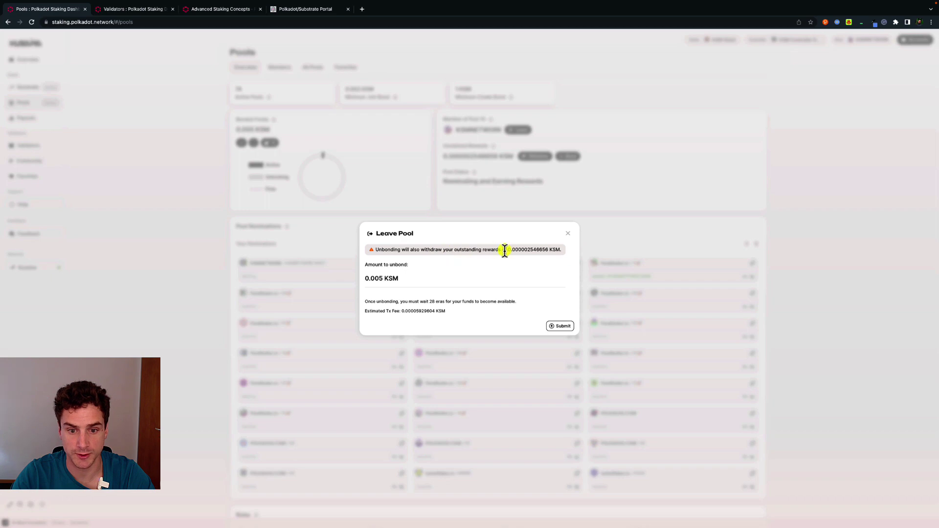
left_click(568, 233)
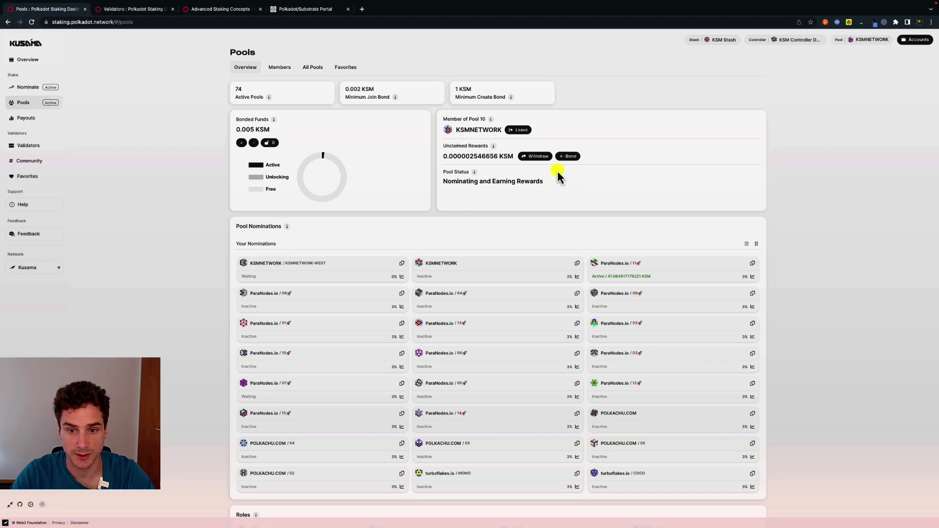
Withdraw the unclaimed pool rewards to the free balance and sign the transaction with the stash account's password.
left_click(536, 156)
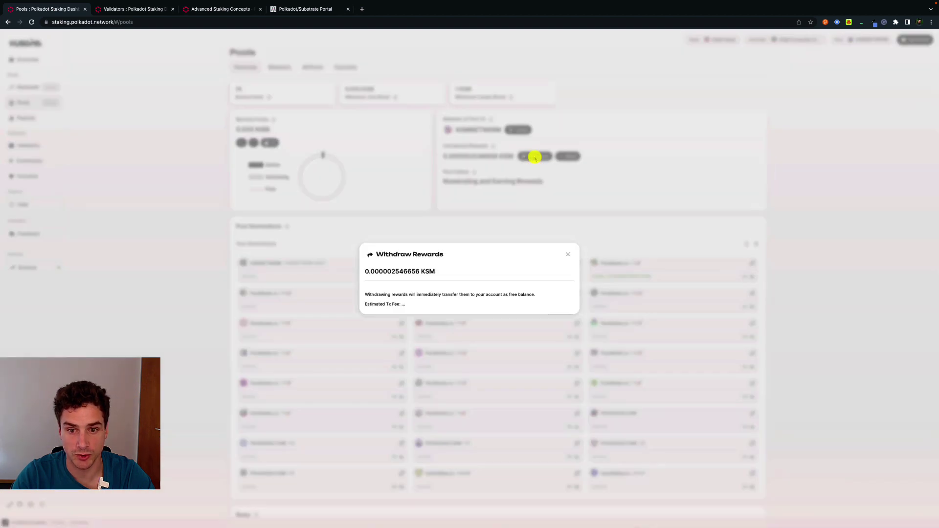
left_click(566, 315)
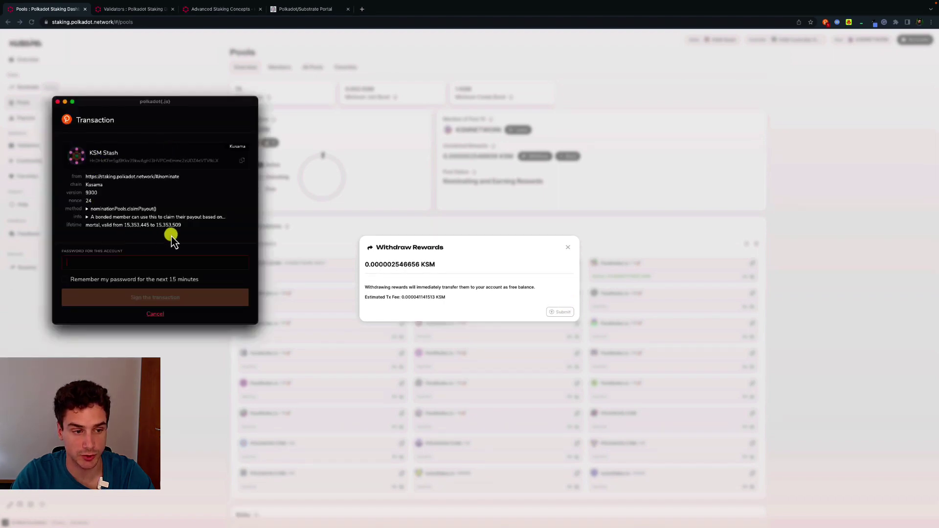
key("ctrl+v")
left_click(174, 300)
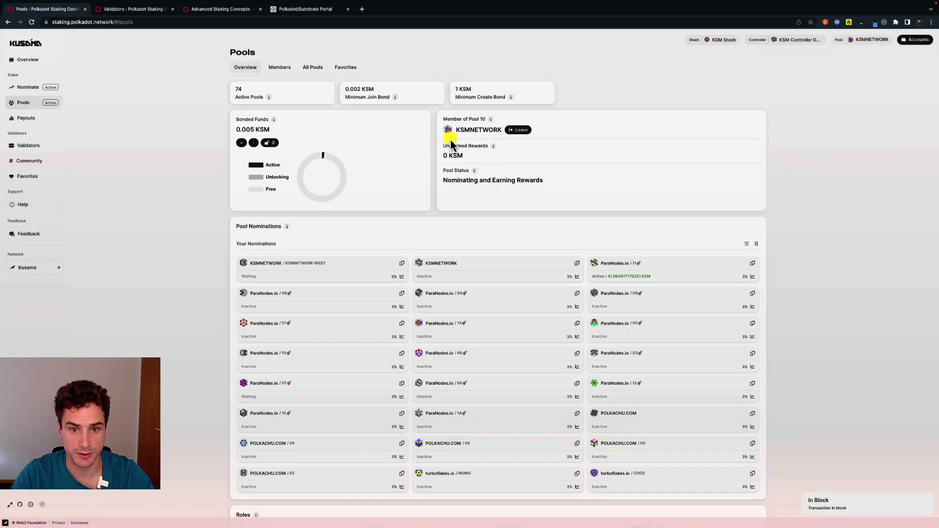
Leave the KSMNETWORK pool by unbonding 0.005 KSM, signed with the stash account's password, and check the pending unlock.
left_click(521, 131)
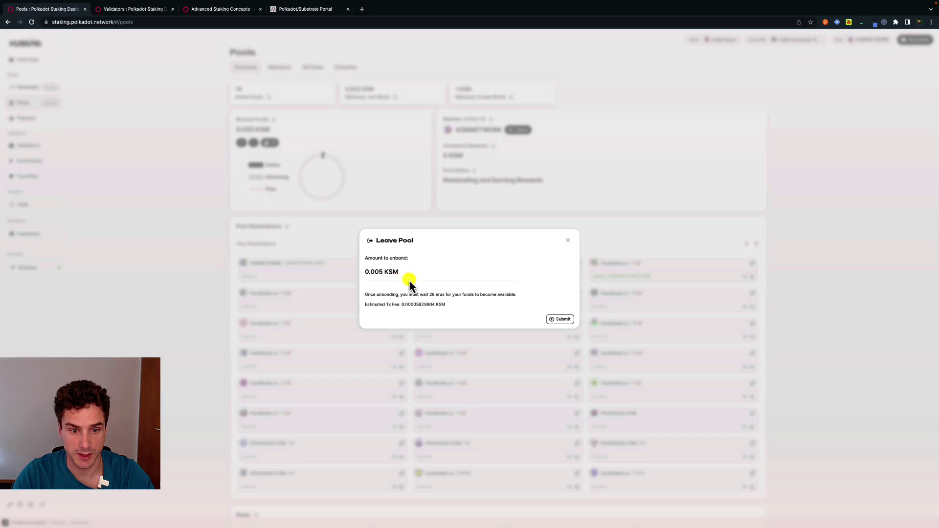
left_click(557, 319)
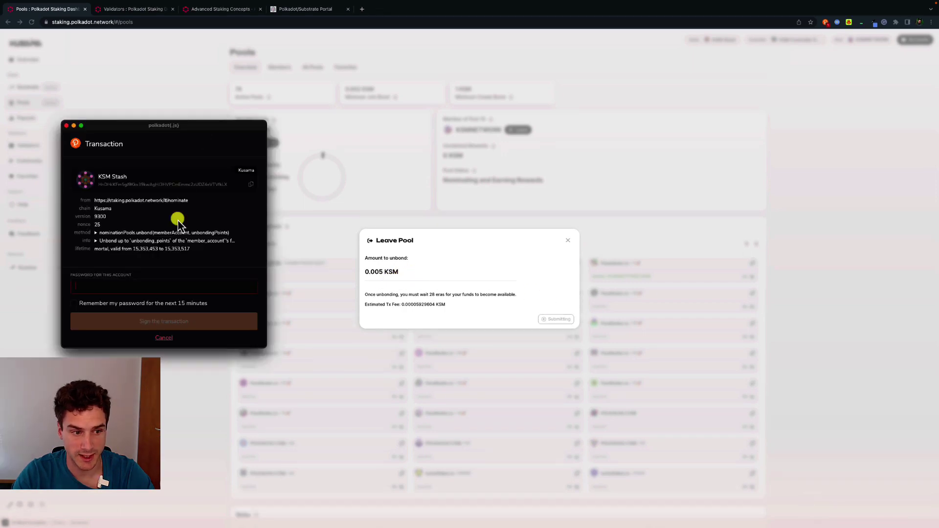
key("super+v")
left_click(182, 320)
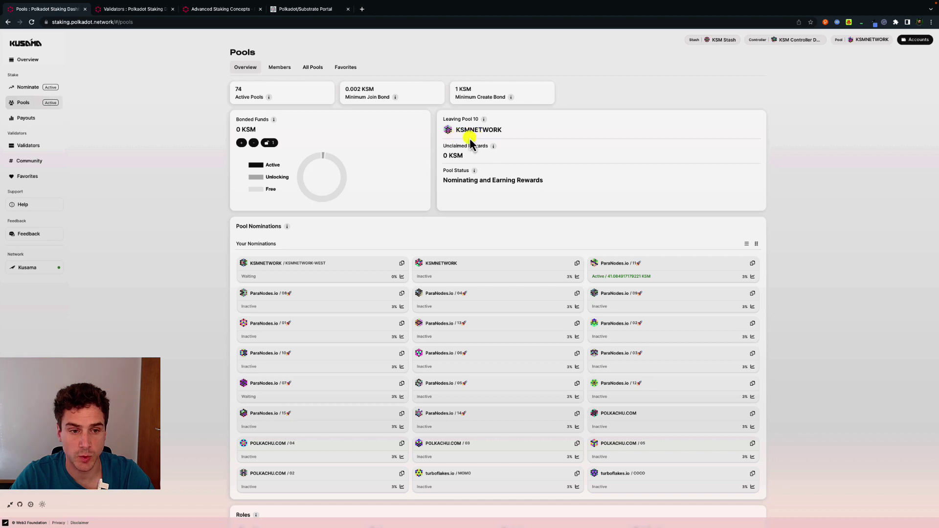
left_click(272, 143)
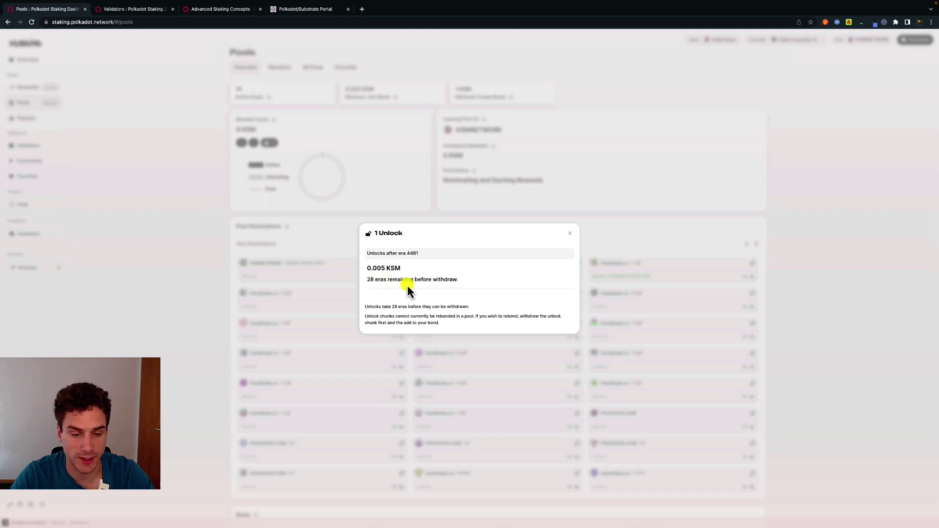
left_click(433, 165)
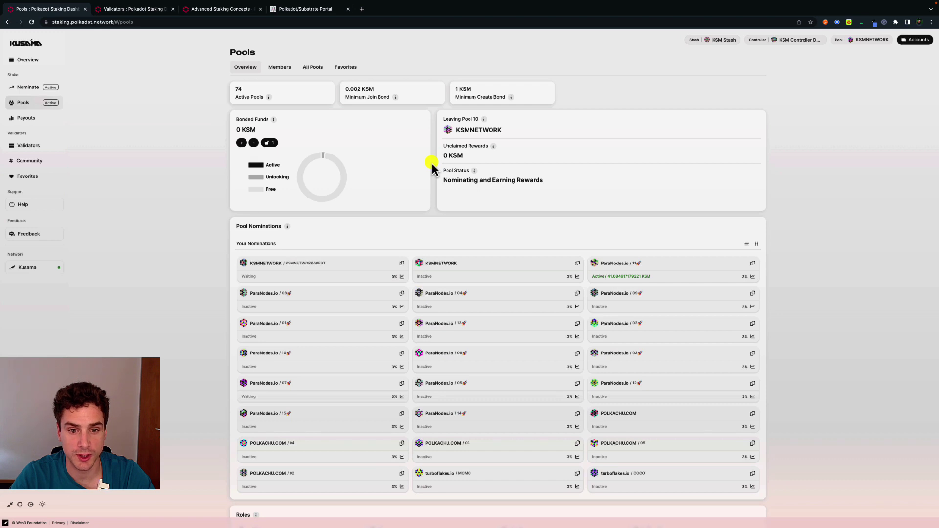